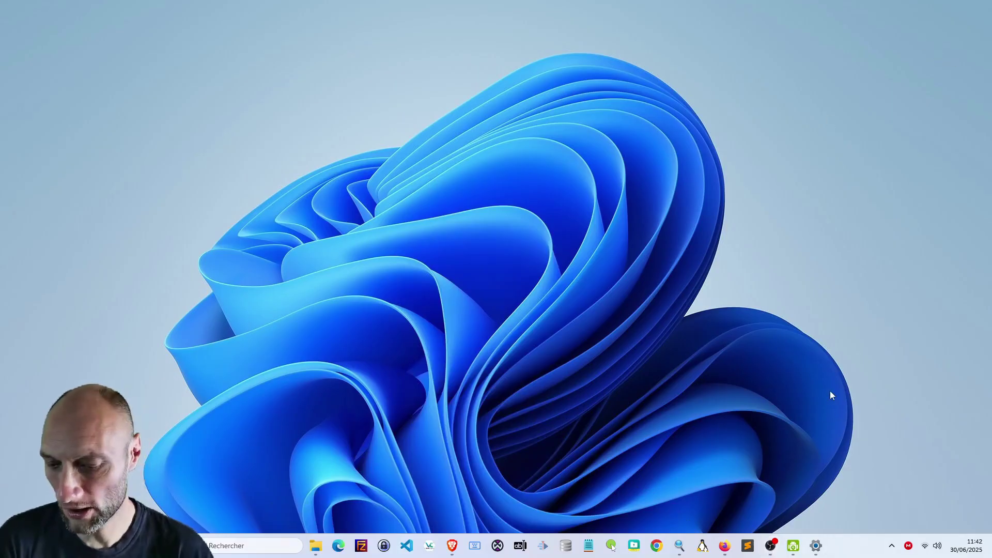
Step: Open the Windows taskbar settings page and bring its window to the front
right_click(853, 547)
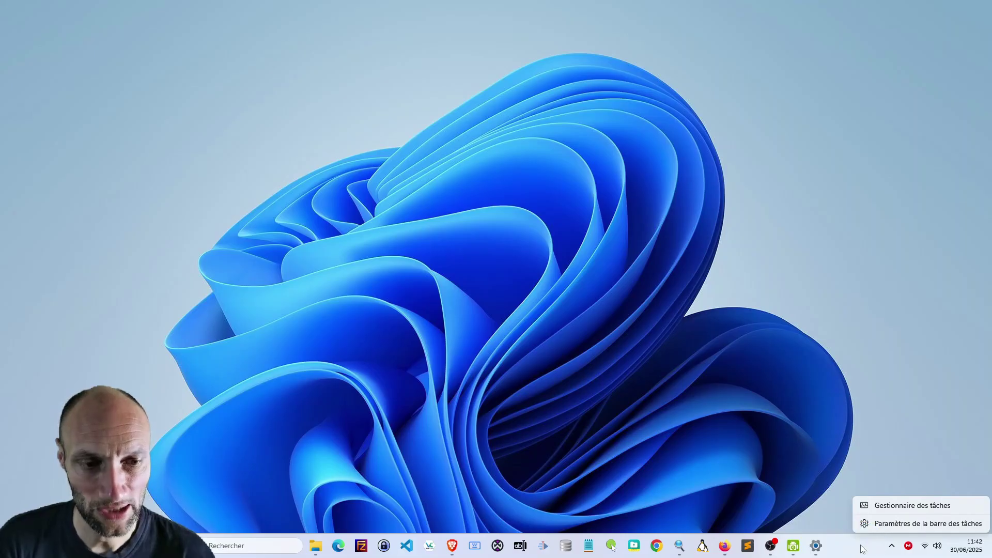
click(884, 524)
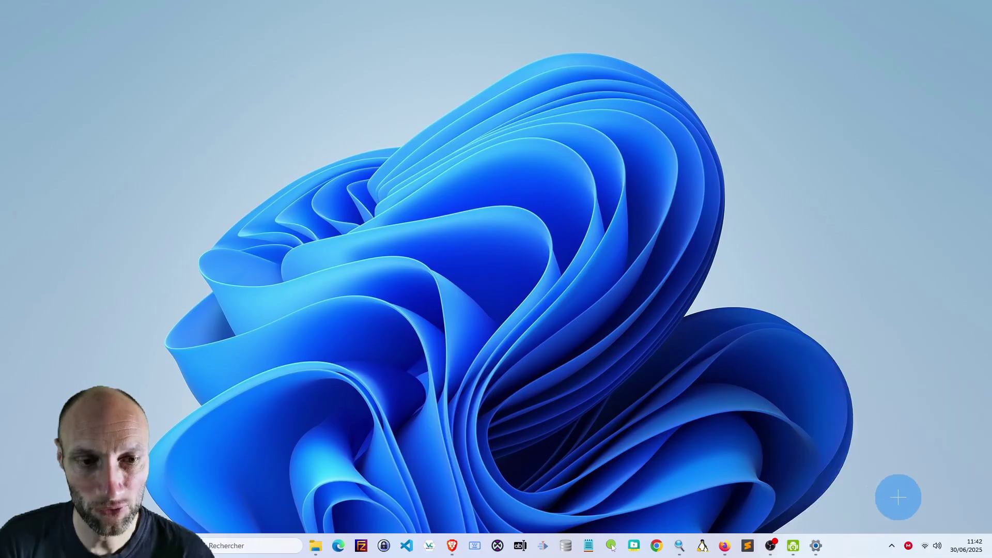
right_click(861, 552)
click(815, 549)
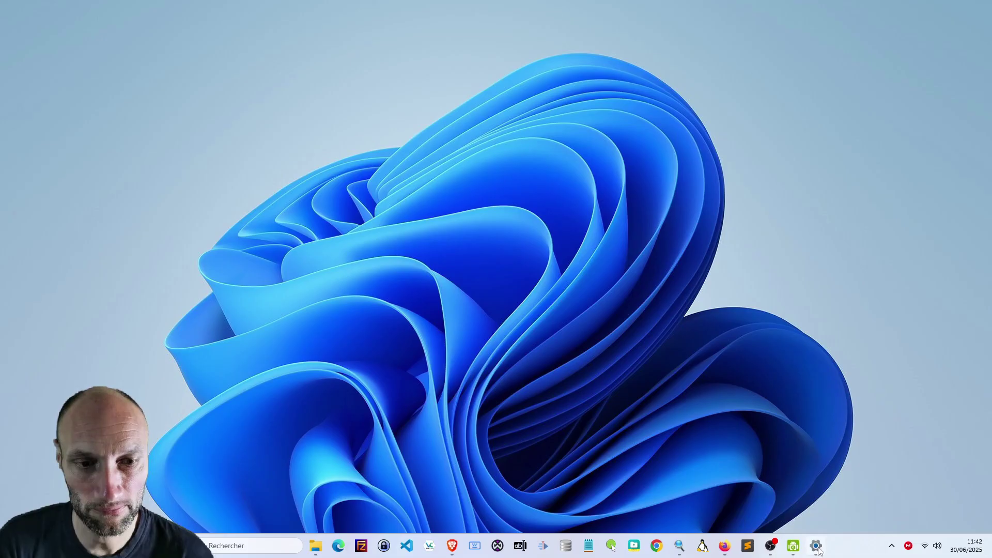
scroll(581, 197, up, 10)
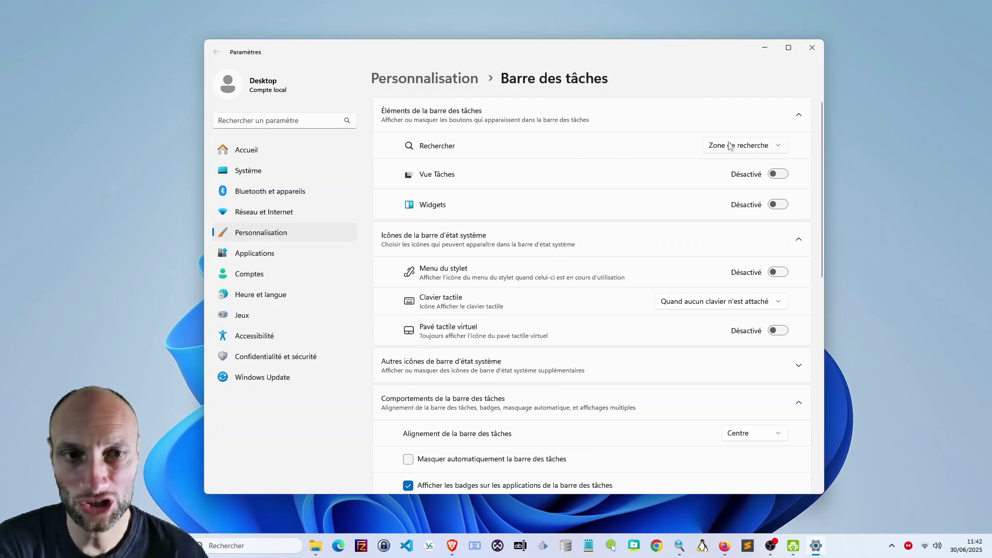
Step: Try the taskbar search display as Masquer and Icône de recherche uniquement, and return it to Zone de recherche
click(750, 146)
click(735, 91)
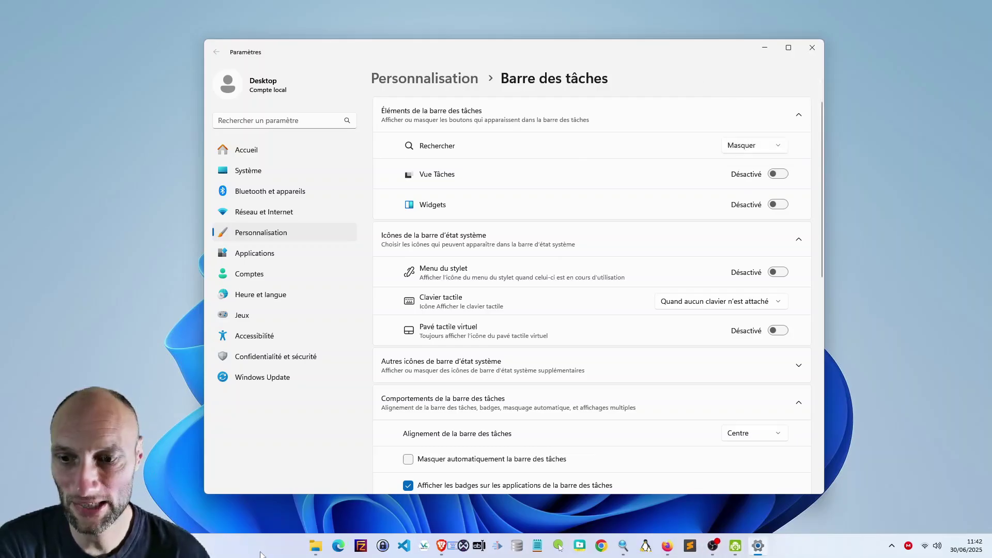
click(736, 148)
click(733, 166)
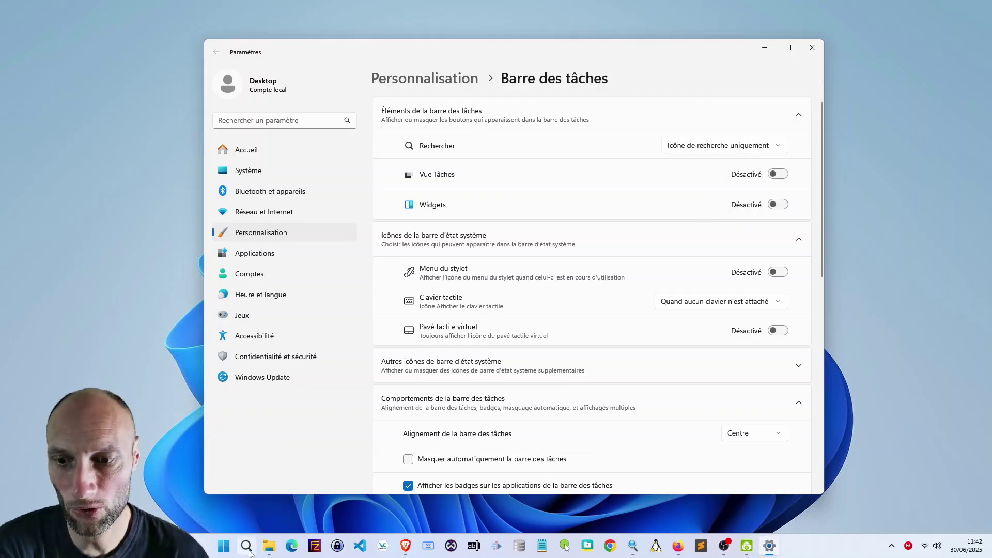
click(759, 148)
click(695, 166)
click(722, 147)
click(709, 163)
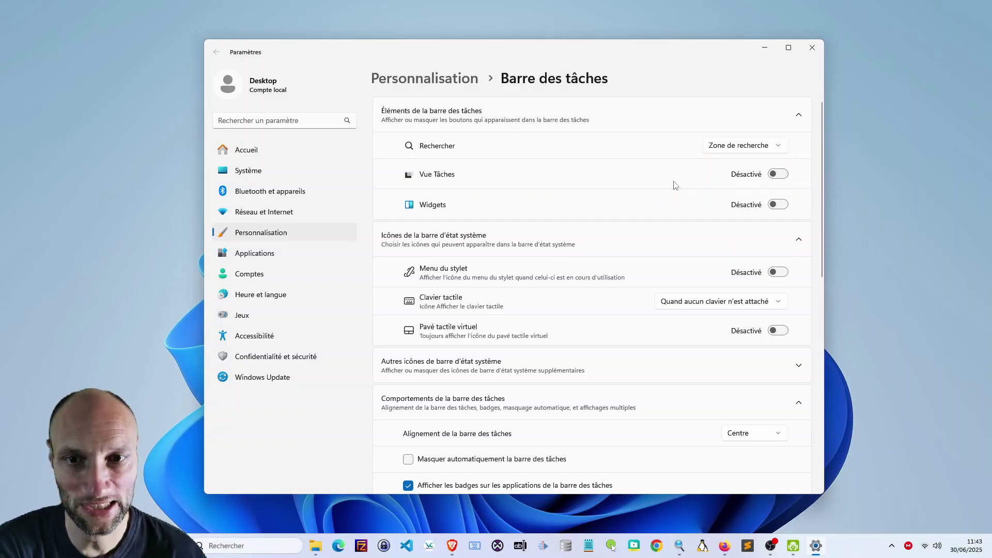
Step: Try enabling the Vue Tâches and Widgets taskbar items, switching each one back off
click(779, 175)
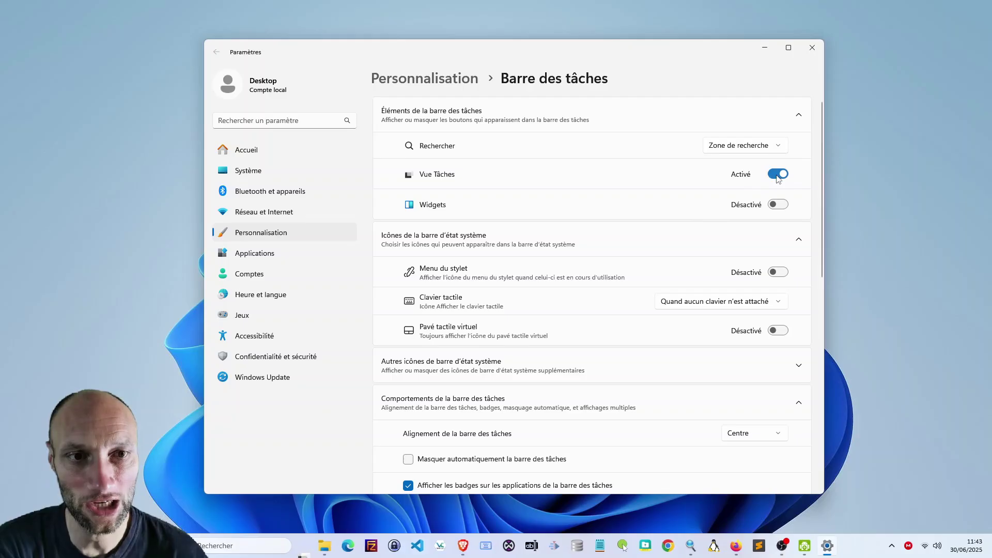
click(777, 175)
click(777, 206)
click(778, 205)
Step: Examine the system tray icon and taskbar behaviour options, briefly magnifying the Autres icônes de barre d'état système section
scroll(778, 207, down, 4)
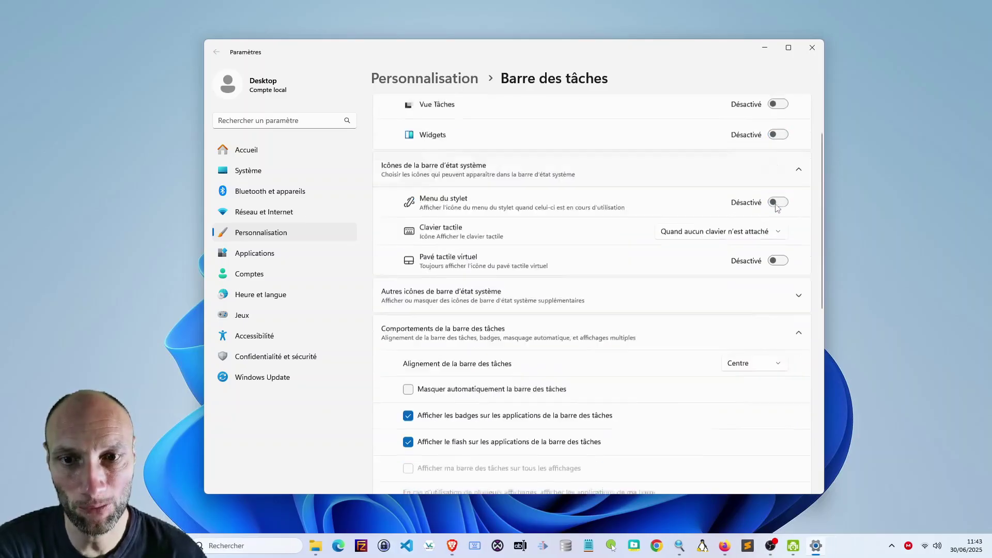
scroll(777, 208, up, 2)
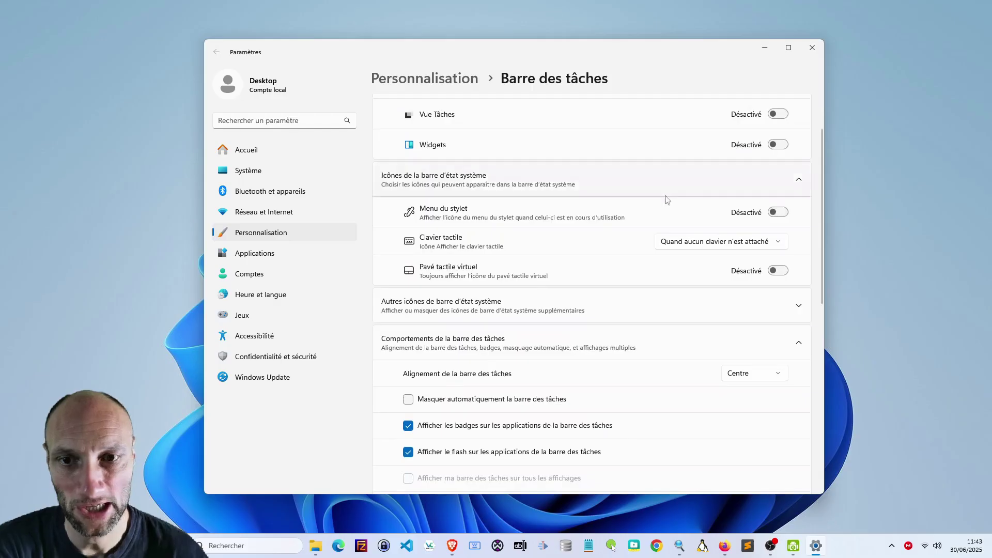
scroll(676, 200, down, 2)
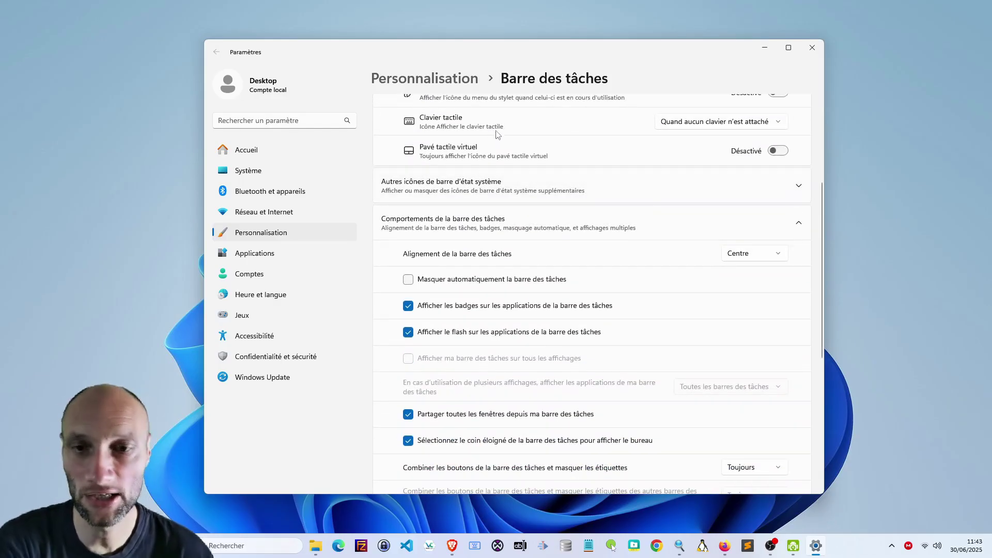
scroll(496, 134, down, 5)
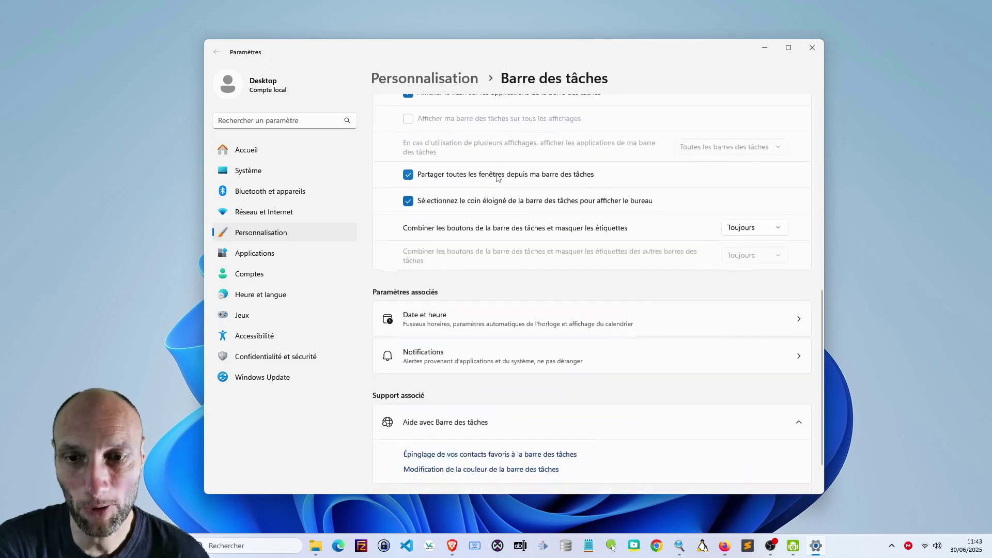
scroll(500, 174, up, 3)
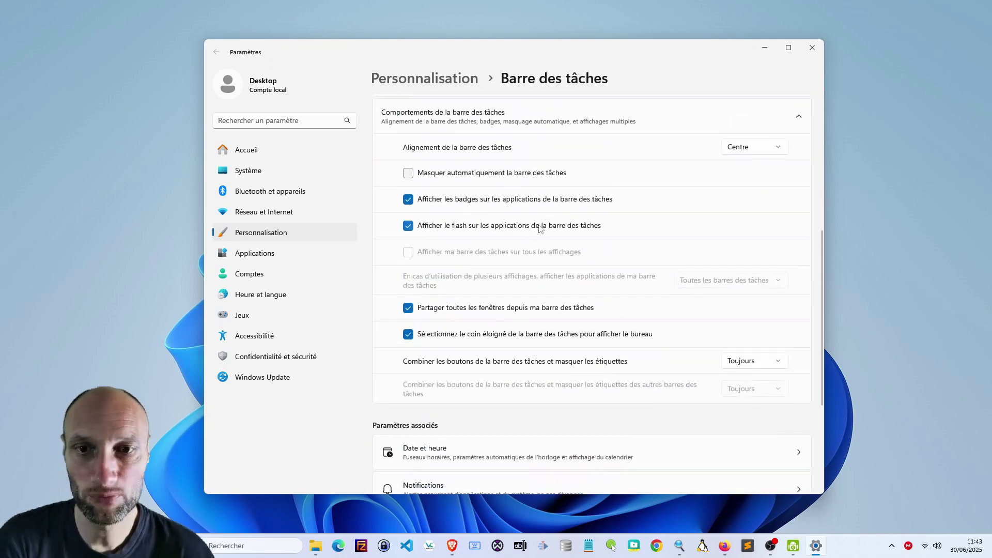
scroll(534, 224, up, 2)
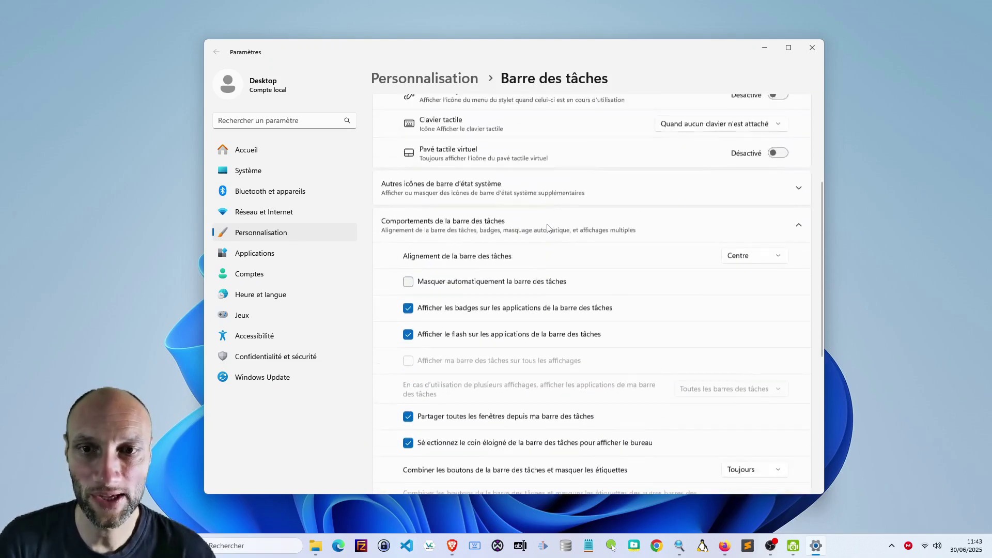
click(394, 195)
key(super+plus)
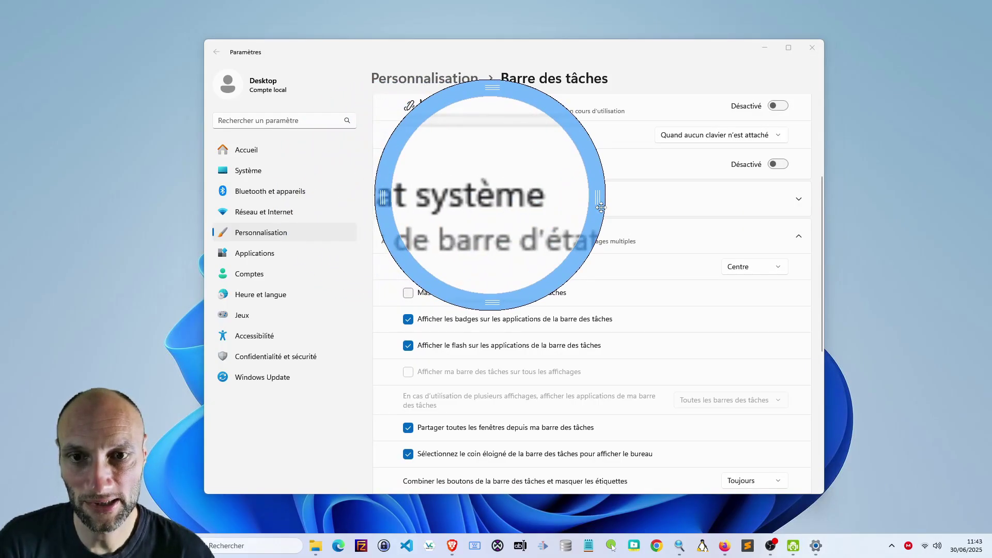
key(super+Escape)
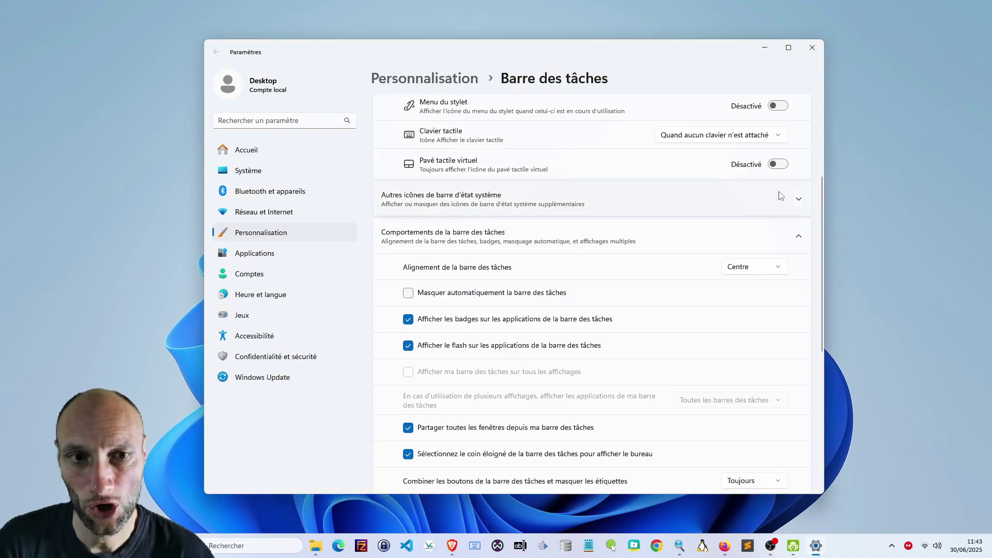
Step: Review the apps under Autres icônes de barre d'état système alongside the tray's hidden icons, and collapse the section
click(801, 201)
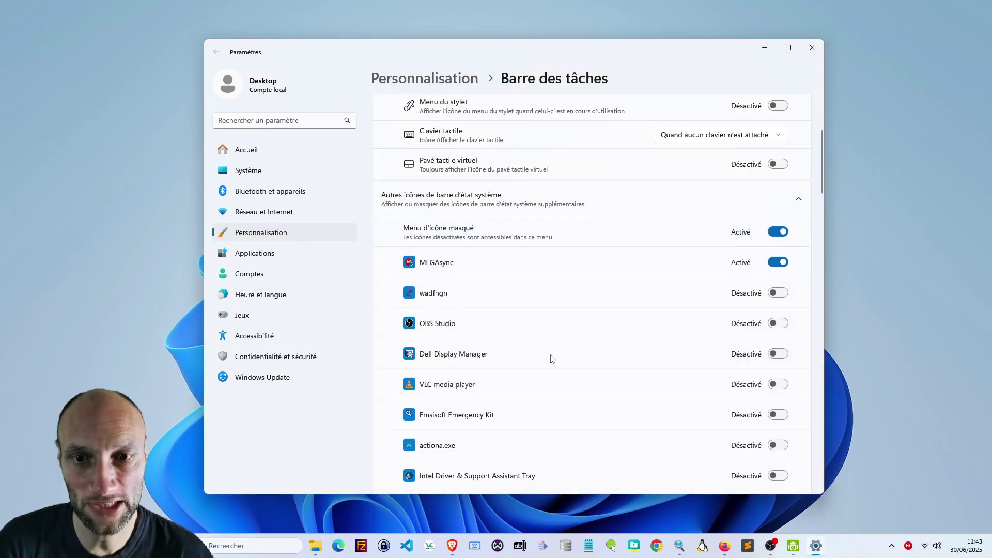
click(893, 546)
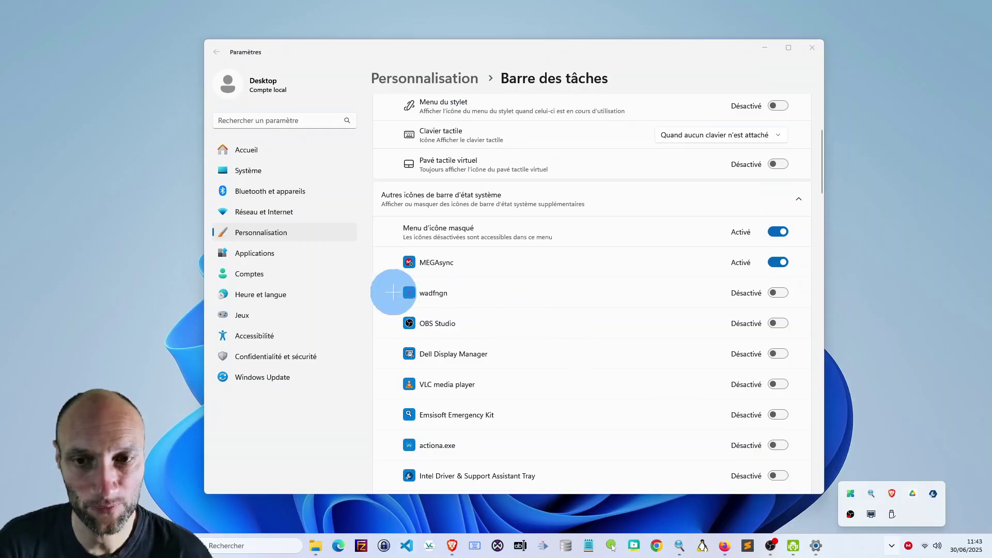
scroll(556, 317, down, 3)
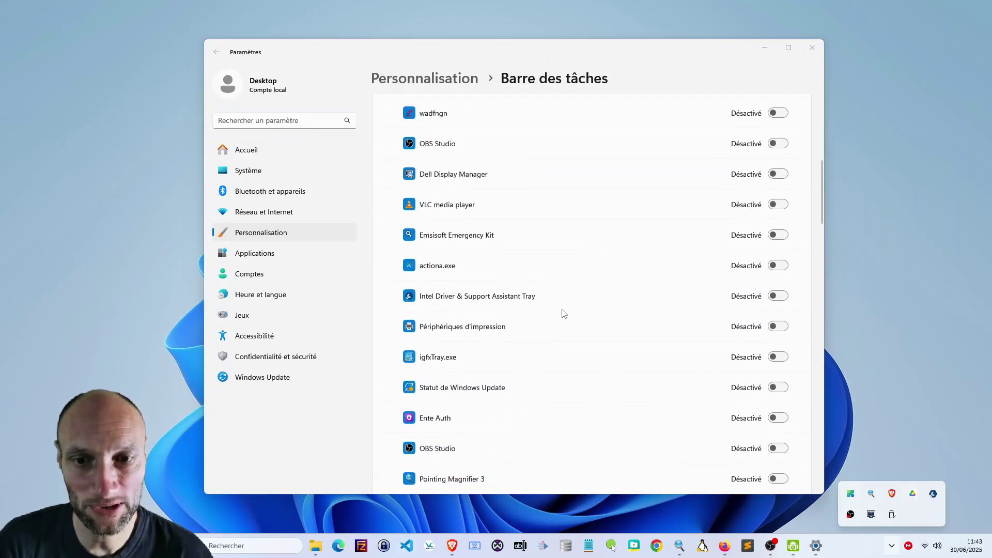
scroll(564, 313, down, 4)
scroll(564, 312, up, 4)
scroll(568, 312, up, 3)
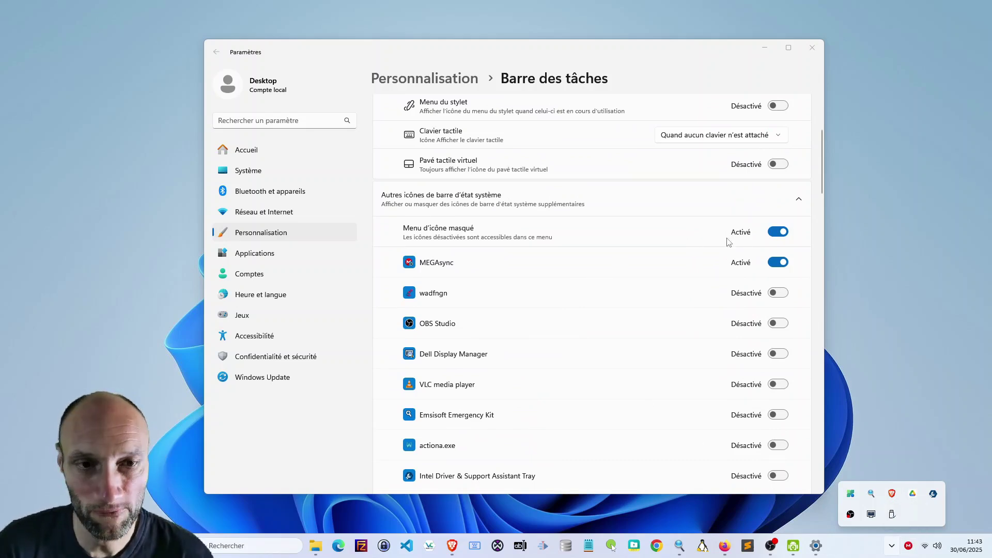
click(791, 204)
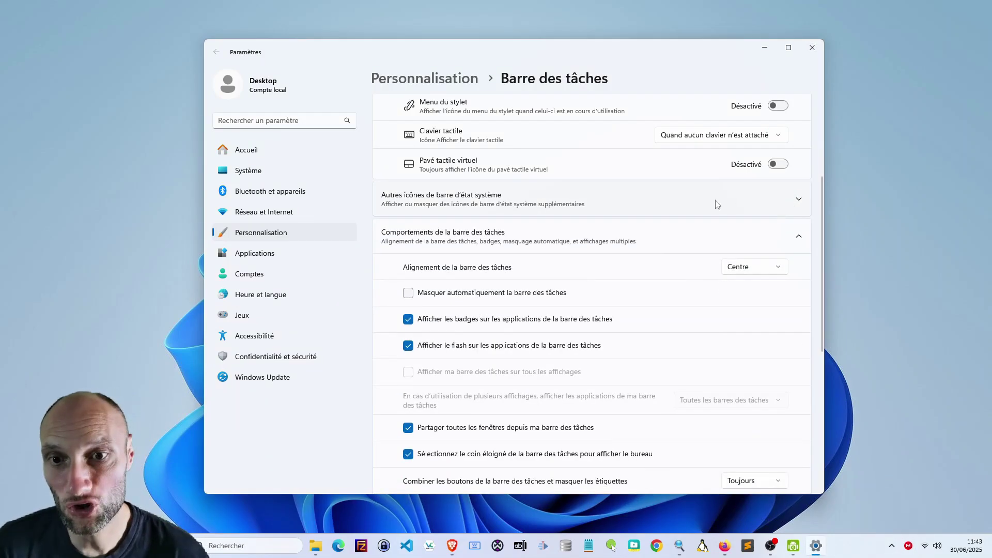
scroll(617, 223, up, 3)
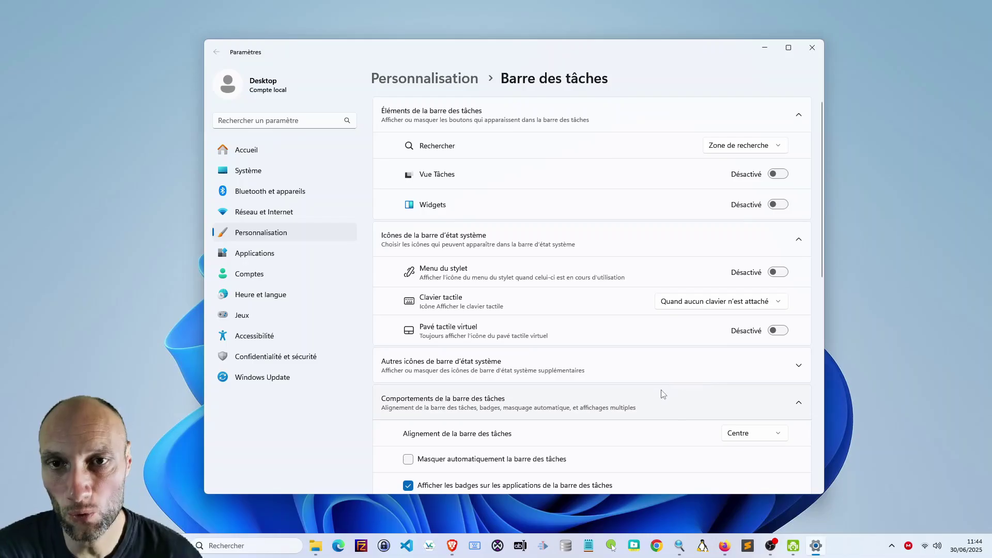
Step: Minimize the settings window, switch to Firefox and look over the Taskbar11 README on GitHub
click(766, 48)
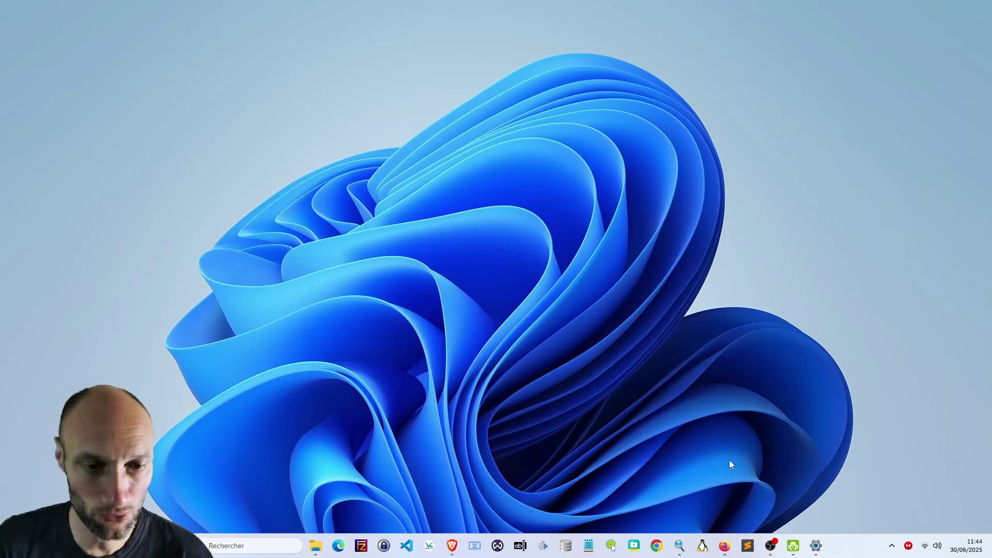
click(725, 546)
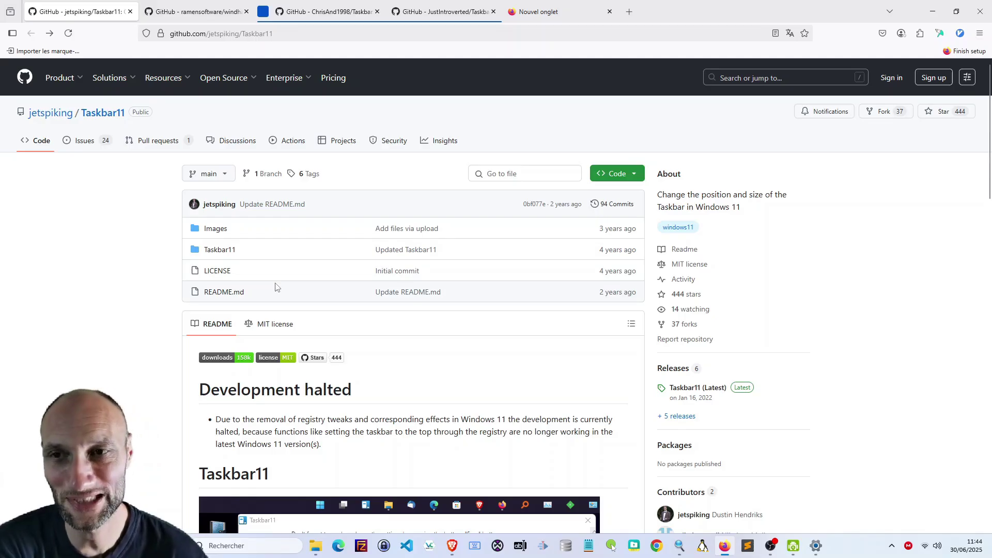
scroll(275, 287, down, 6)
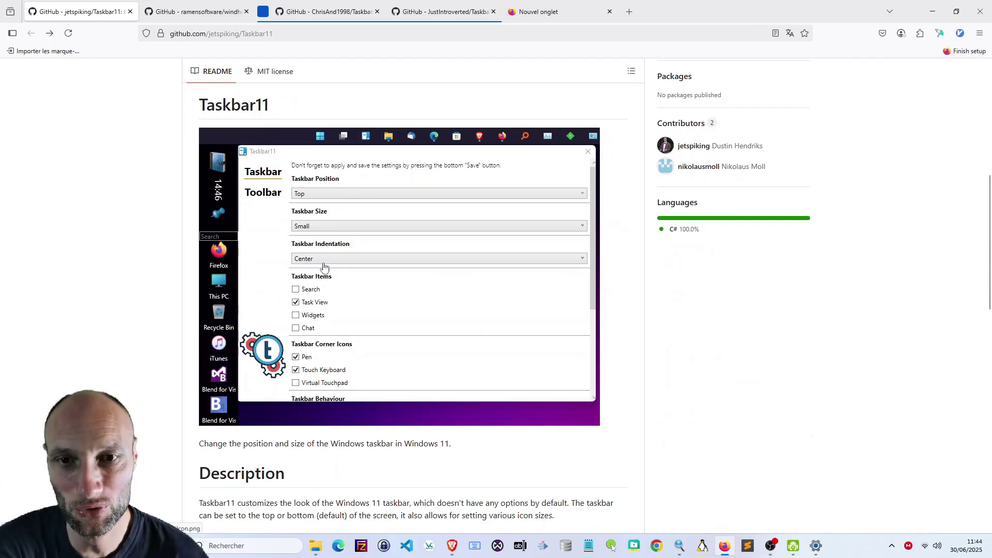
Step: Look over the ramensoftware/windhawk repository and the Windhawk screenshot in its README
click(201, 14)
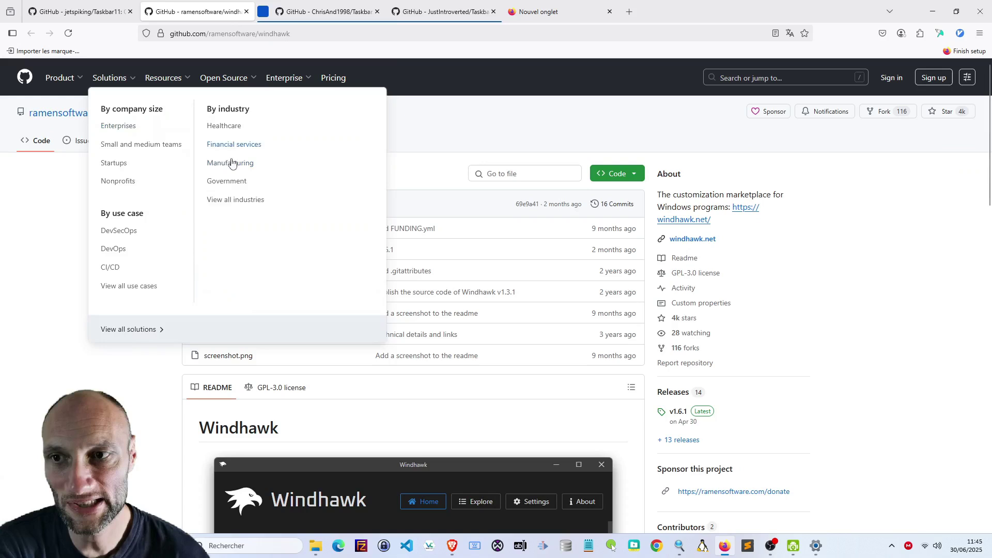
mouse_move(155, 79)
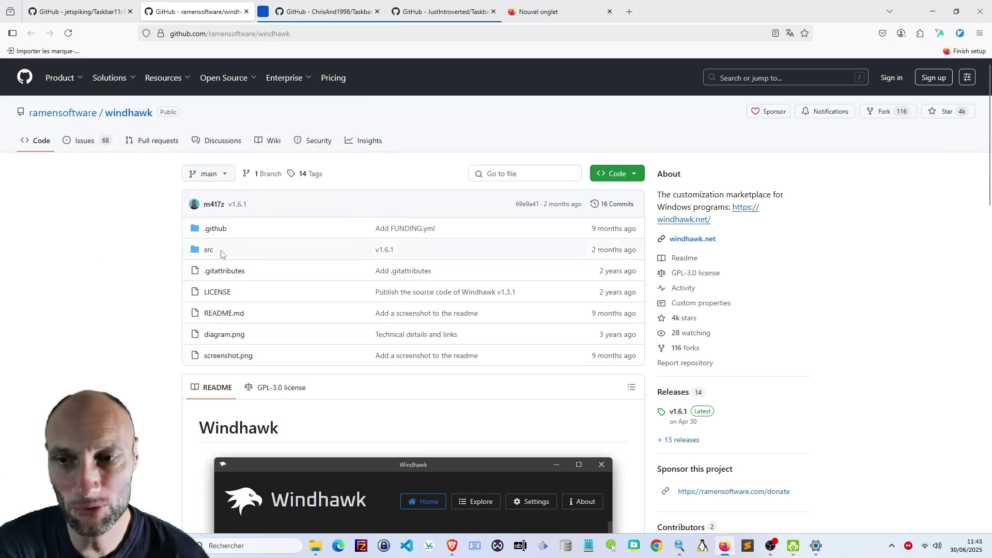
scroll(285, 274, down, 4)
scroll(285, 274, down, 1)
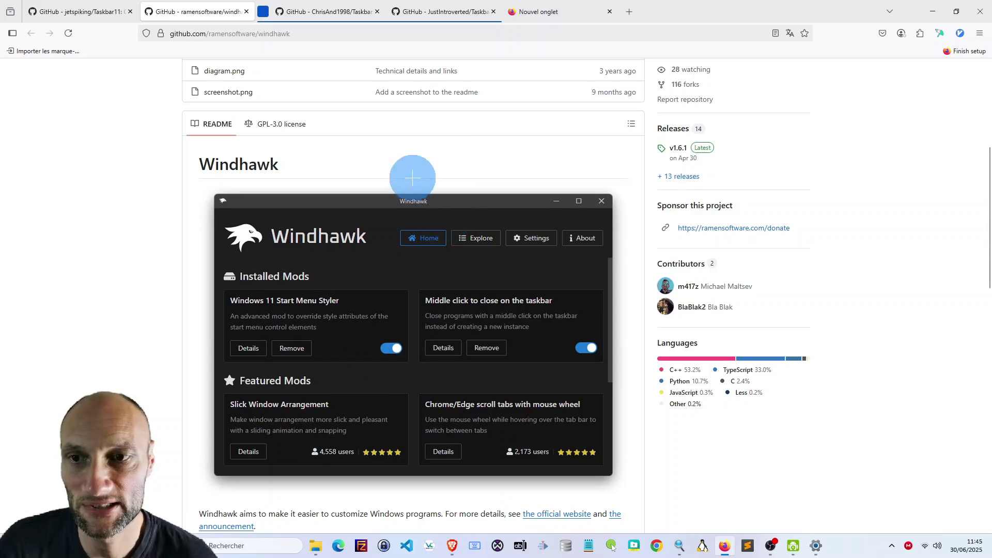
scroll(279, 155, up, 5)
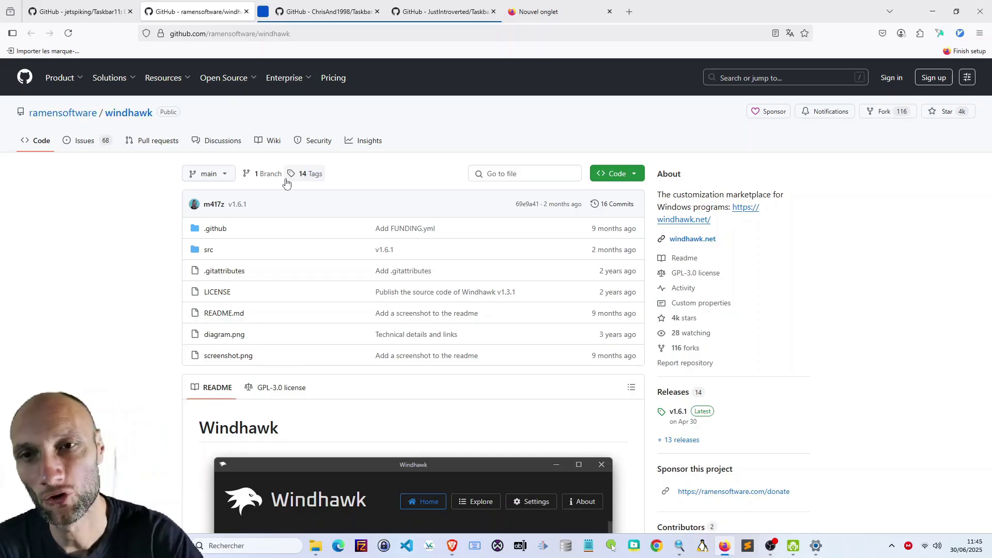
Step: Read the TaskbarX repository's README, including its feature list and the Windows 11 usage note, glancing back at Taskbar11
click(335, 12)
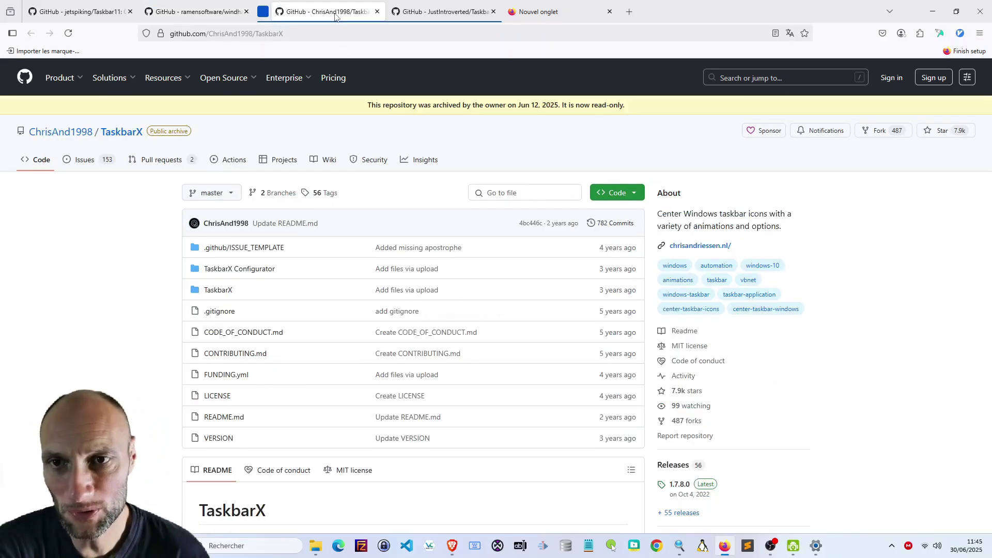
click(86, 12)
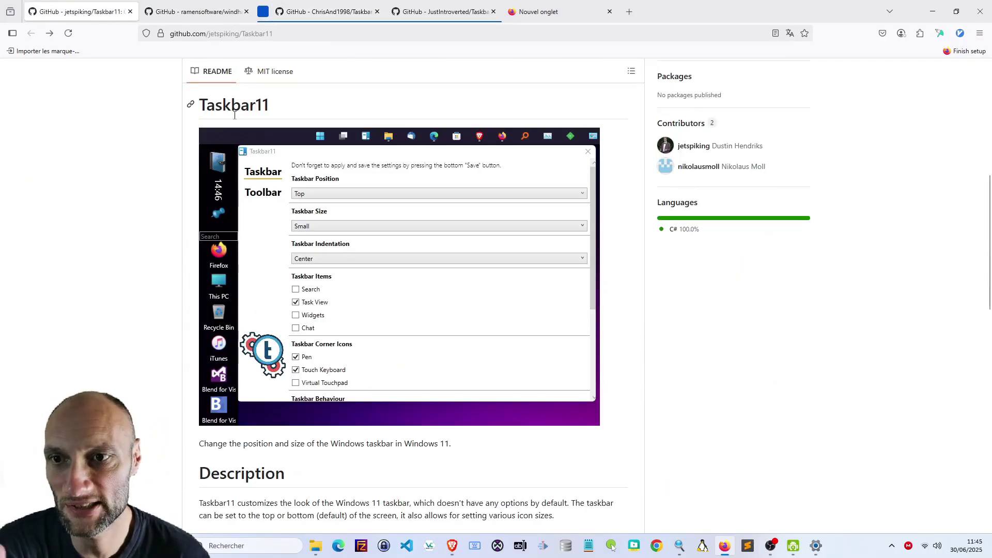
click(336, 15)
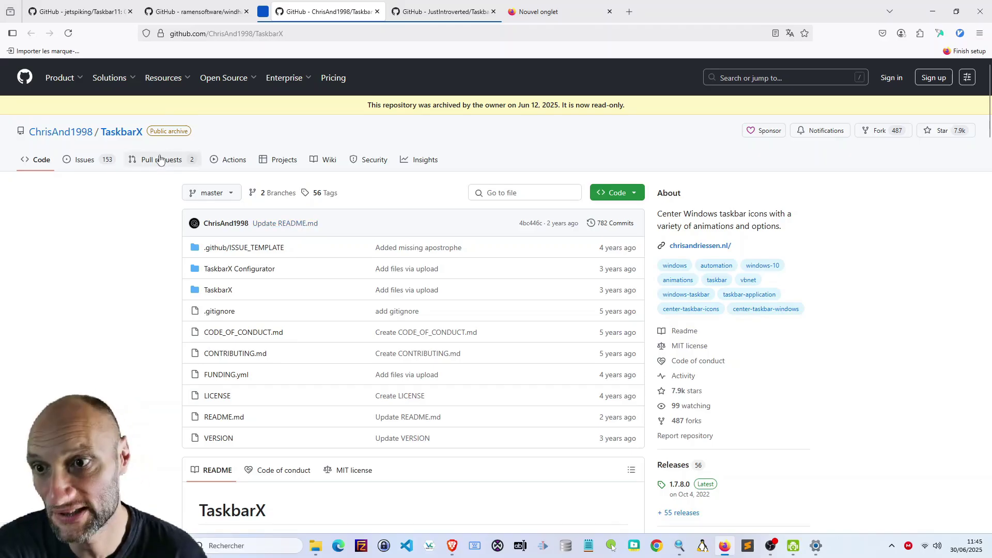
scroll(159, 160, down, 10)
scroll(171, 165, down, 3)
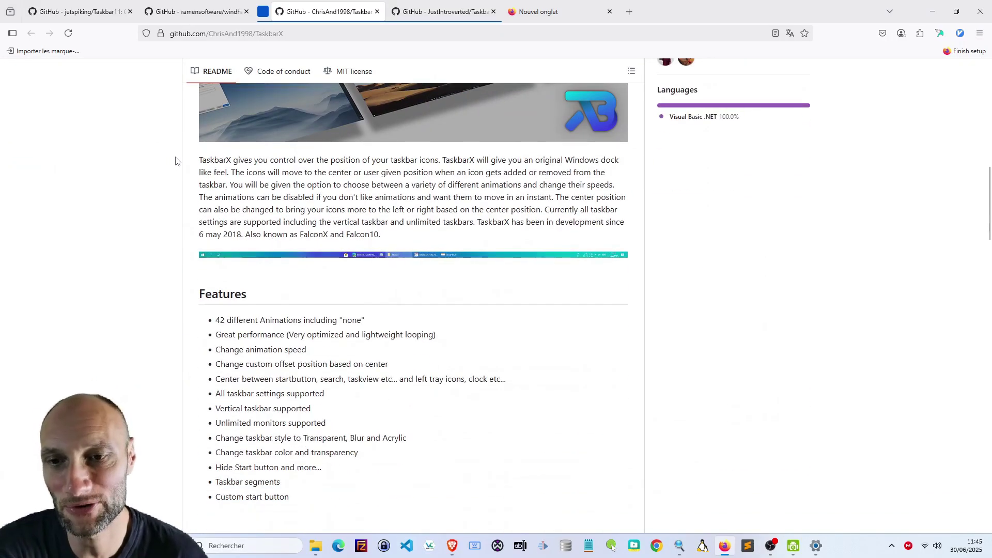
scroll(175, 161, down, 1)
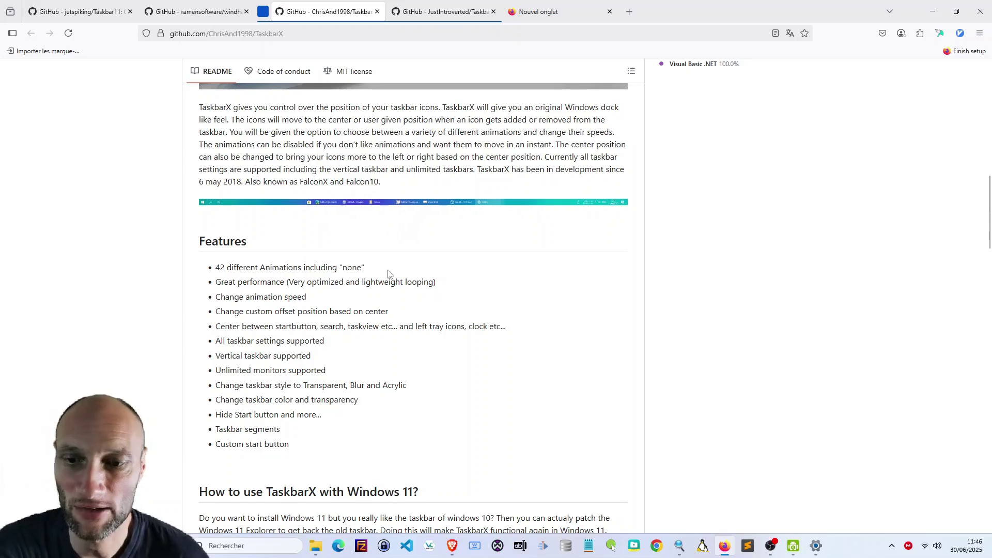
scroll(388, 274, down, 3)
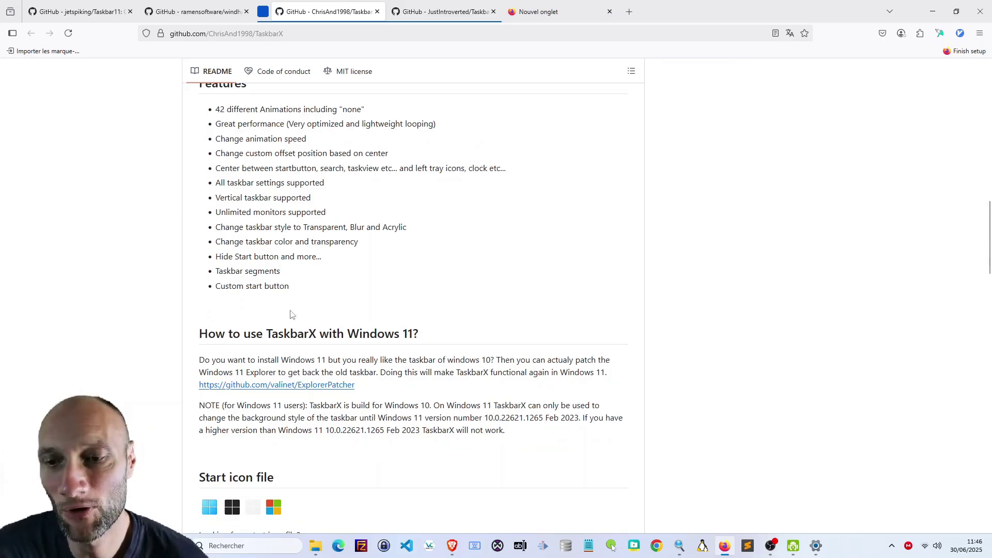
Step: Look over the JustIntroverted/TaskbarCustomizer repository, including its README description and the taskbar screenshots
scroll(338, 294, up, 15)
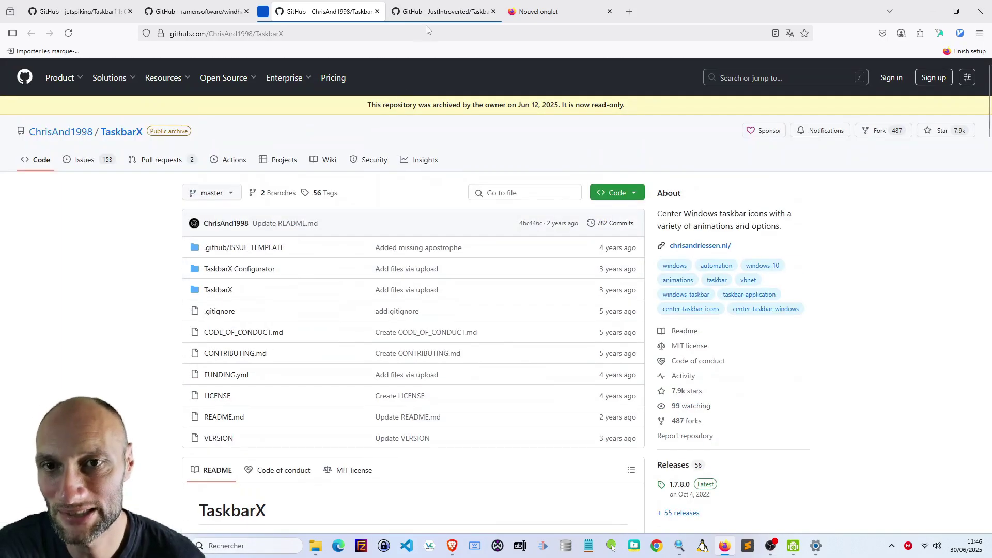
mouse_move(429, 23)
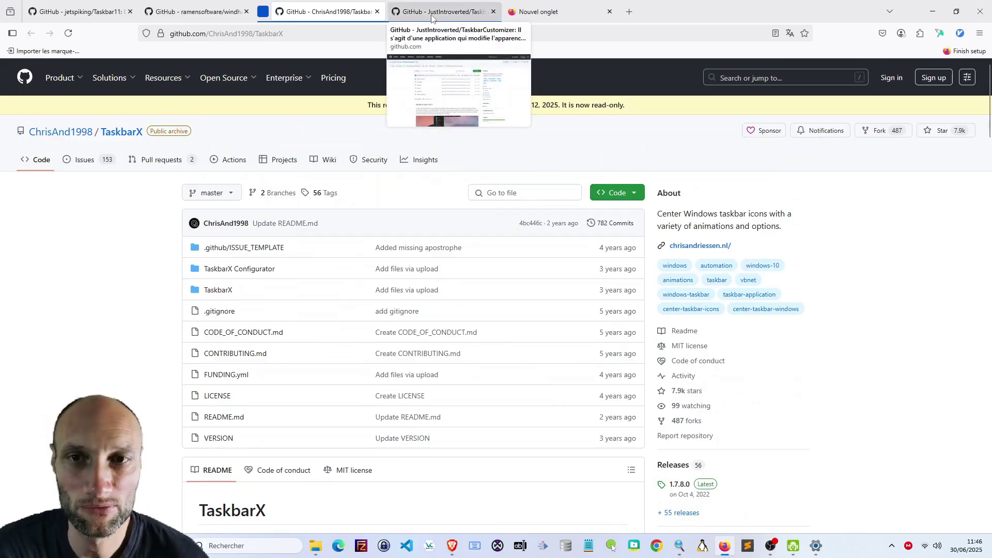
click(432, 12)
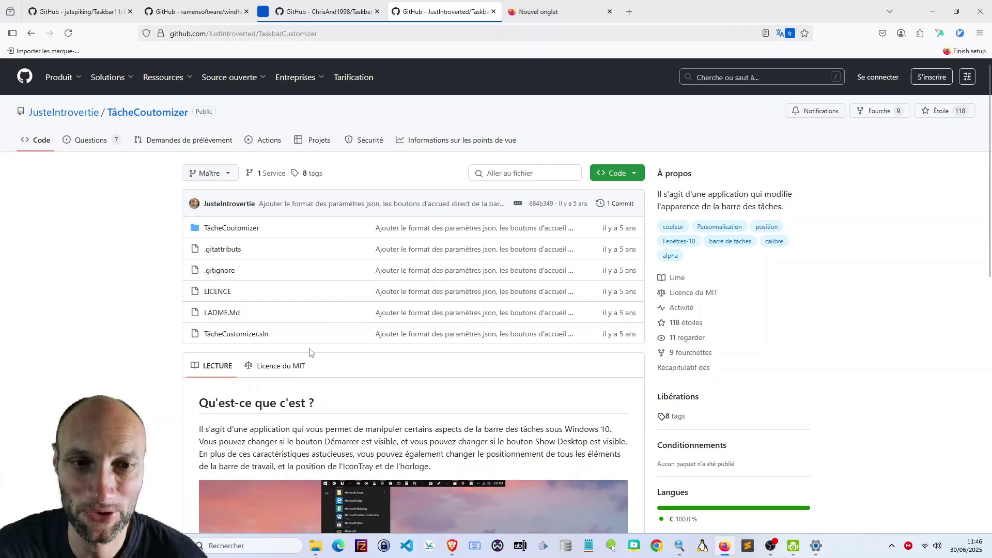
scroll(313, 348, down, 4)
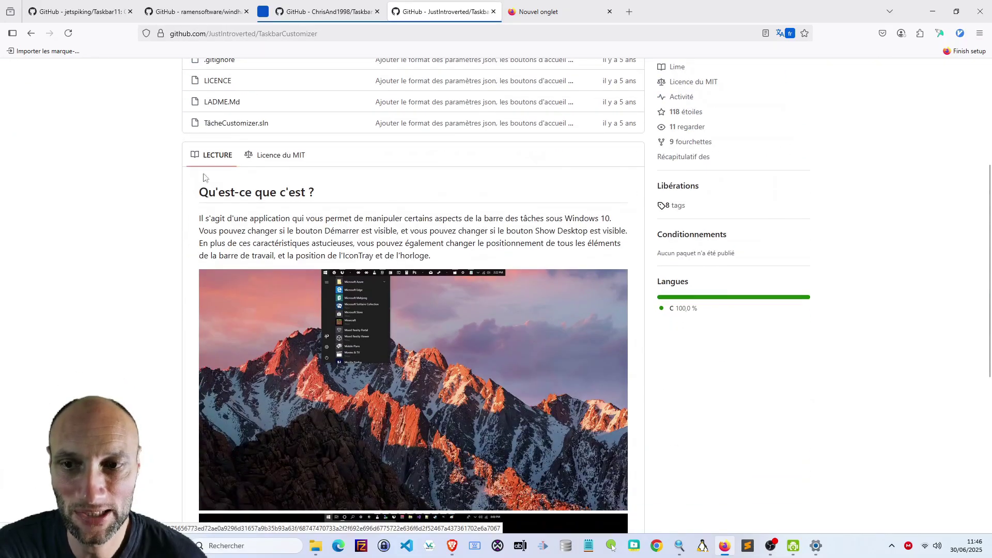
scroll(360, 245, down, 2)
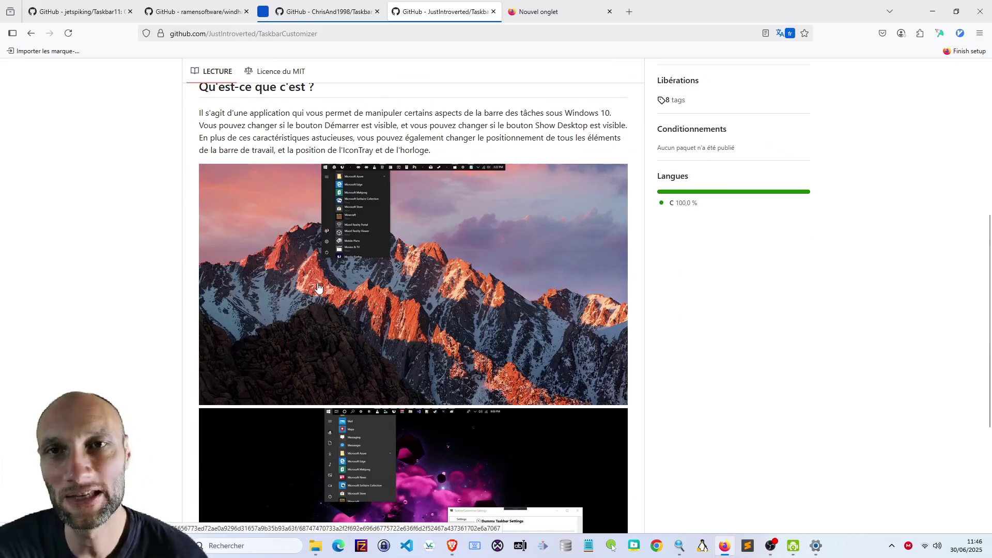
scroll(318, 288, down, 4)
scroll(331, 315, up, 6)
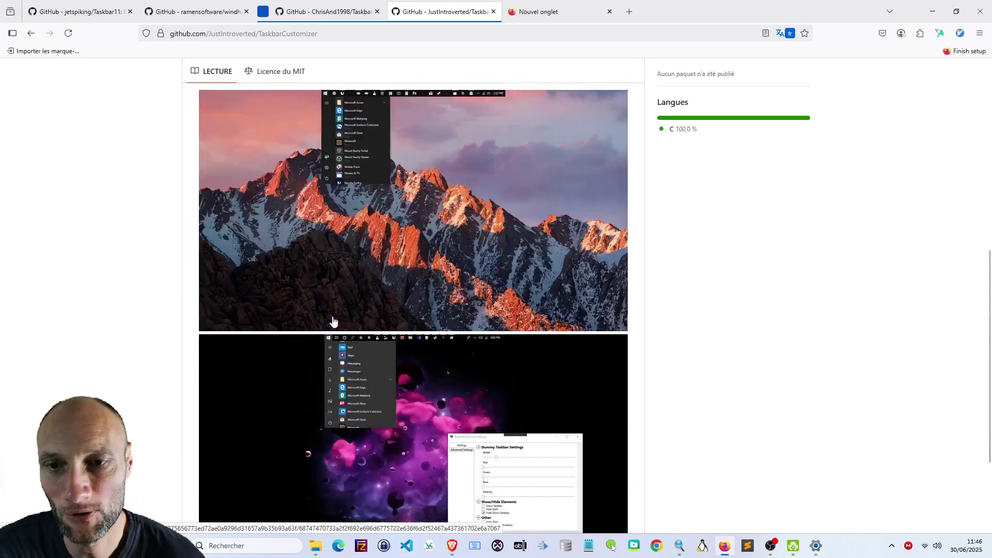
scroll(333, 320, up, 3)
scroll(333, 325, down, 4)
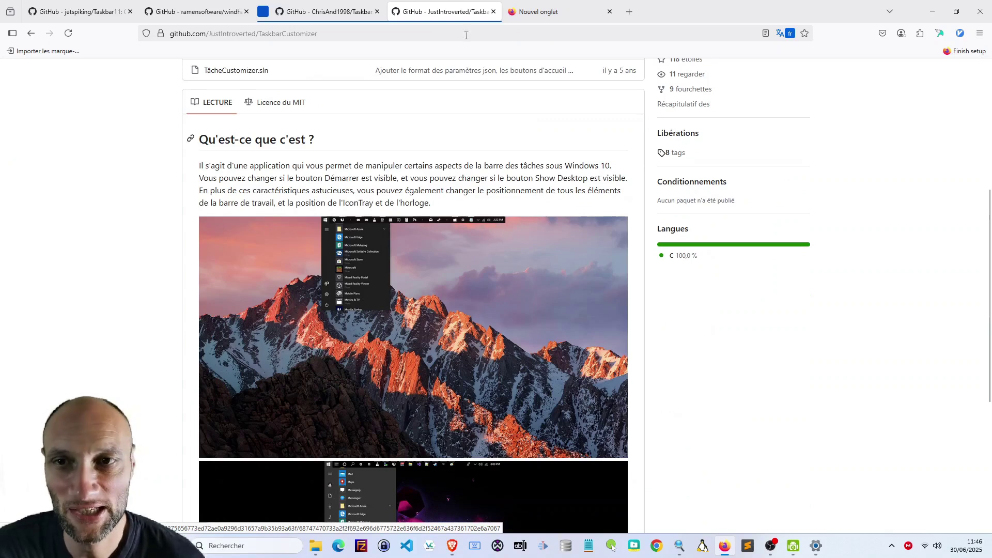
Step: Return to the TaskbarX repository and read its README's features, Windows 11 usage and Commandline Arguments sections
click(326, 11)
click(439, 11)
click(325, 12)
scroll(354, 317, down, 1)
scroll(354, 317, down, 15)
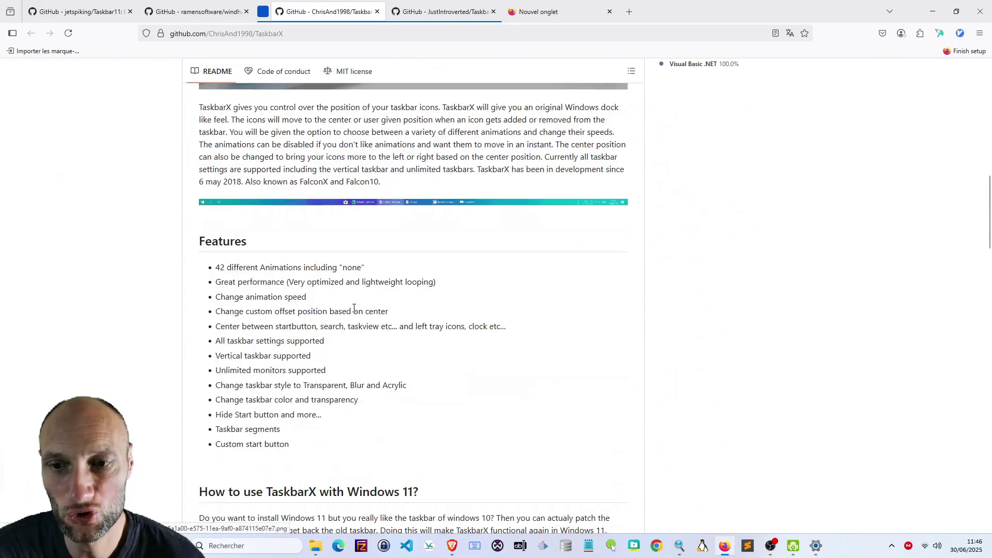
scroll(354, 309, up, 4)
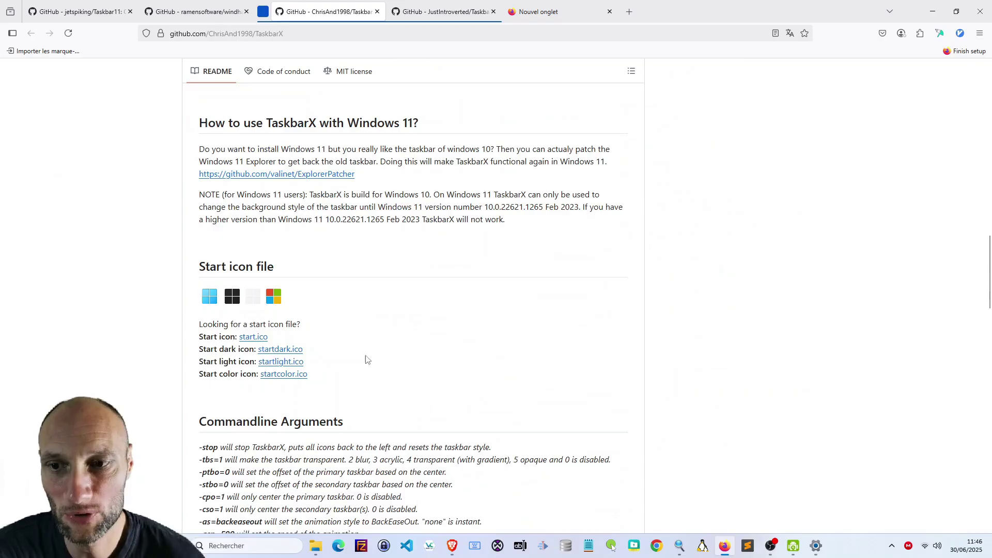
scroll(302, 285, down, 10)
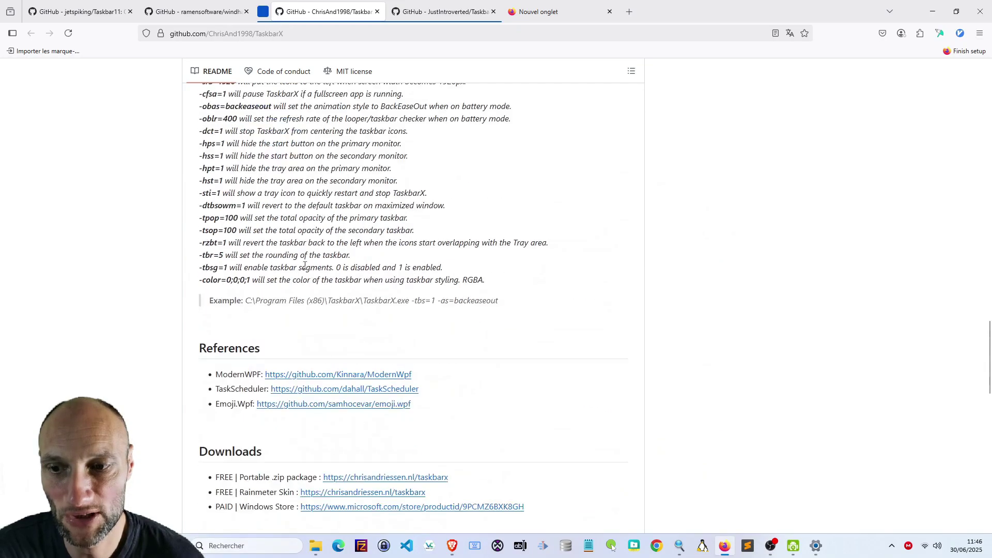
scroll(317, 305, up, 4)
scroll(322, 325, up, 1)
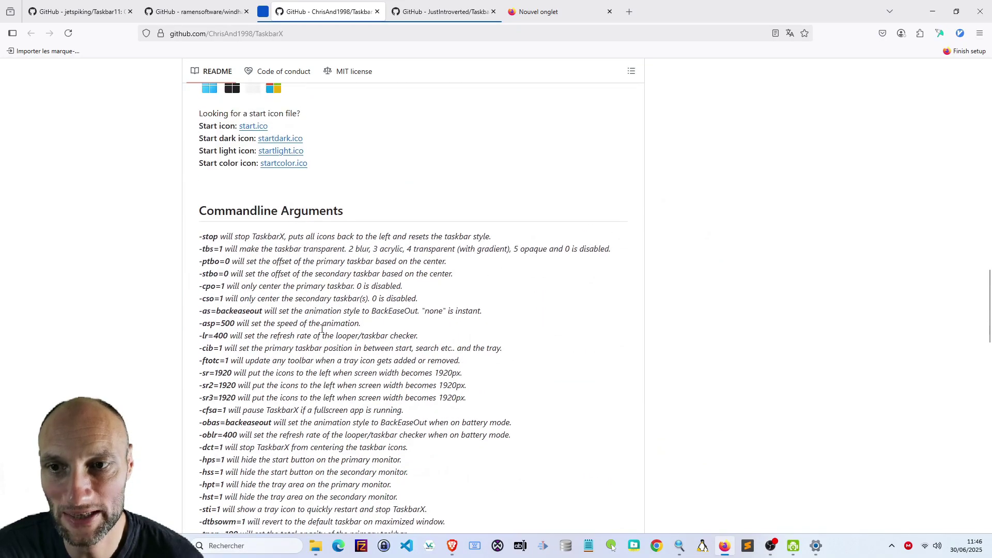
scroll(333, 336, up, 20)
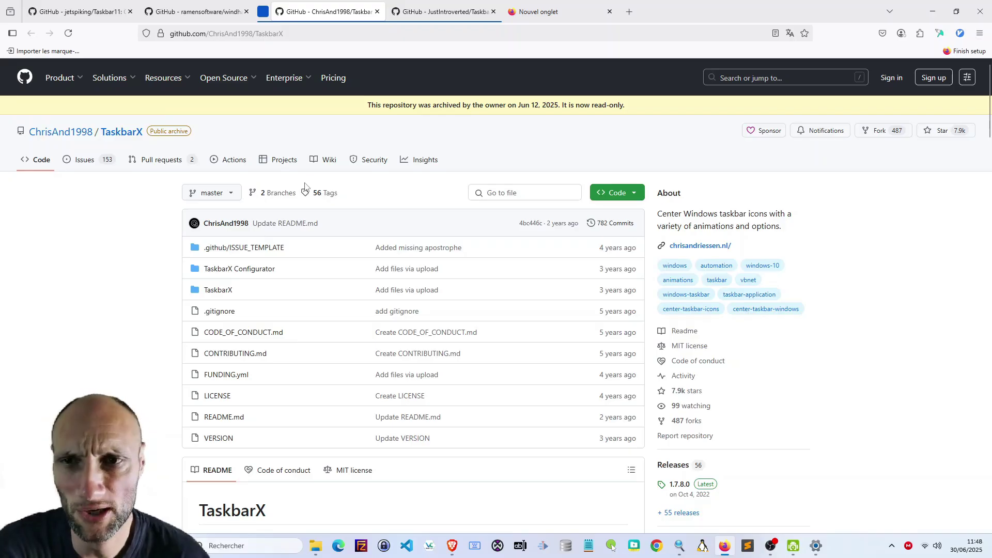
Step: Download Taskbar11.exe from the latest release of the jetspiking/Taskbar11 repository
click(84, 15)
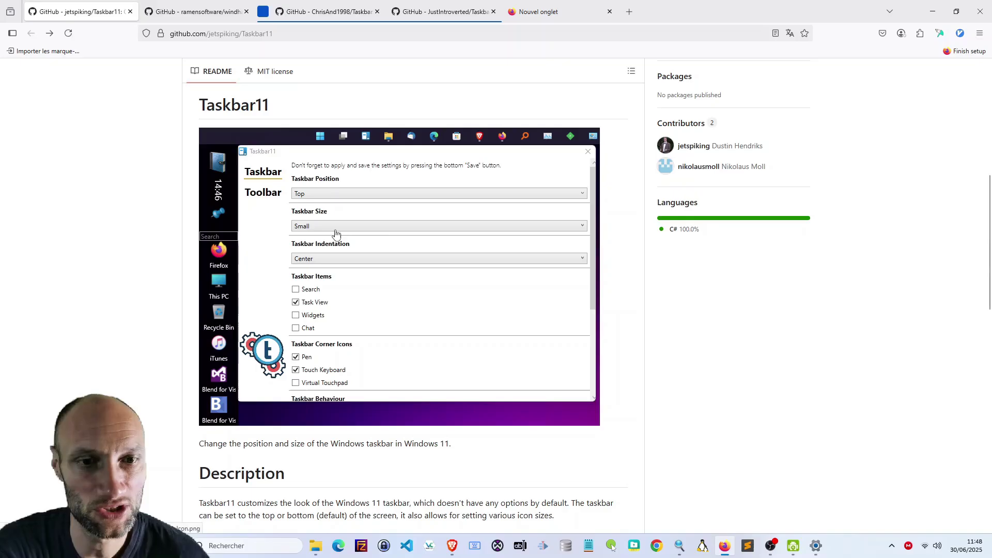
scroll(551, 293, up, 7)
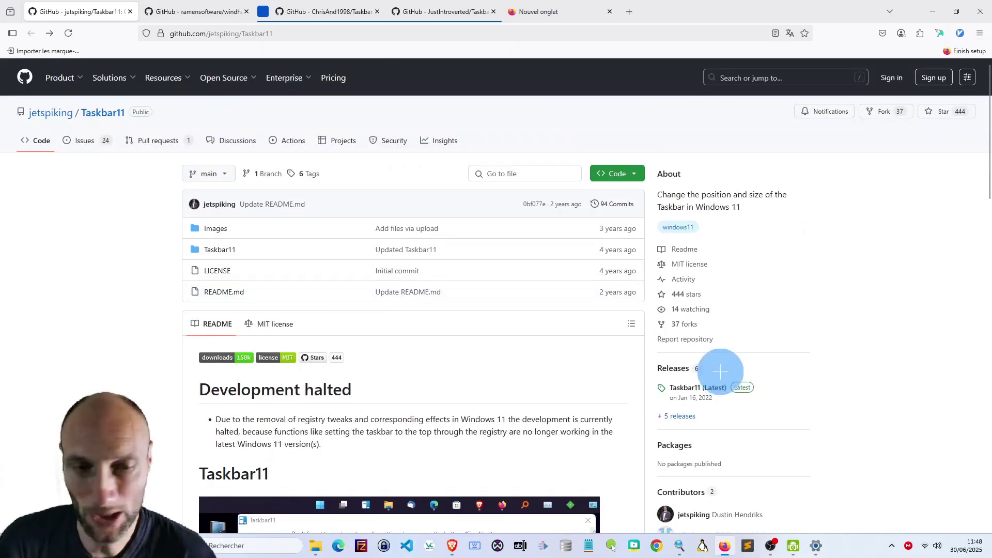
key(super+plus)
key(super+Escape)
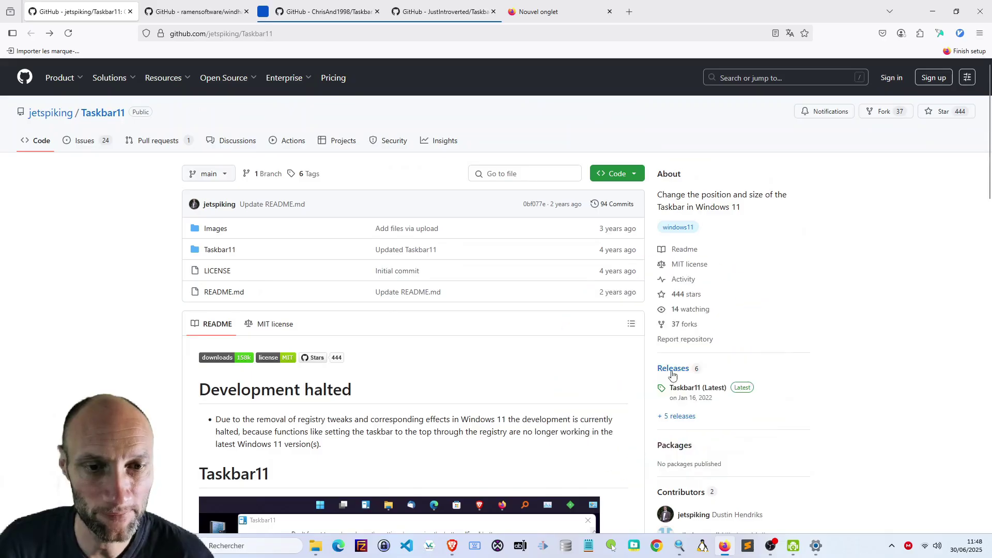
click(699, 392)
scroll(248, 327, down, 2)
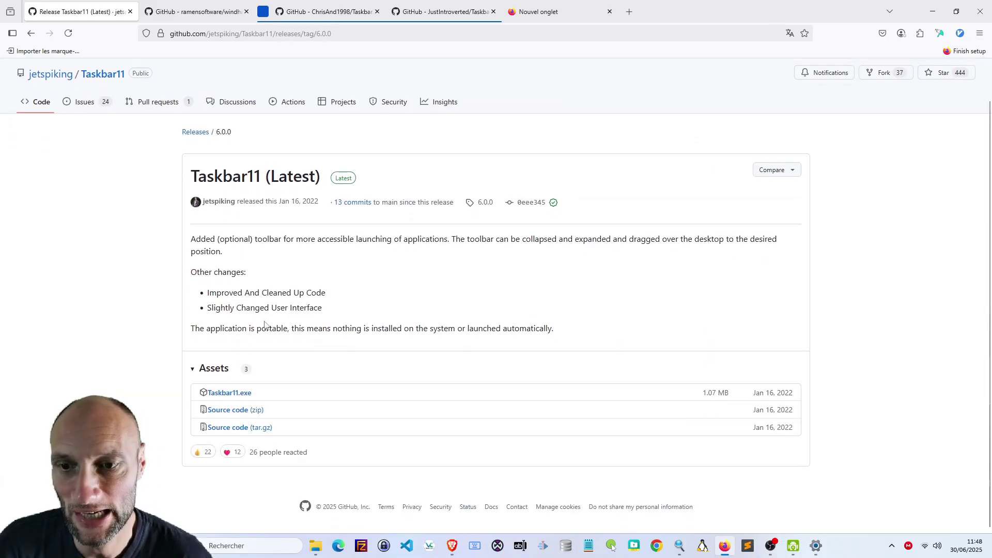
click(243, 395)
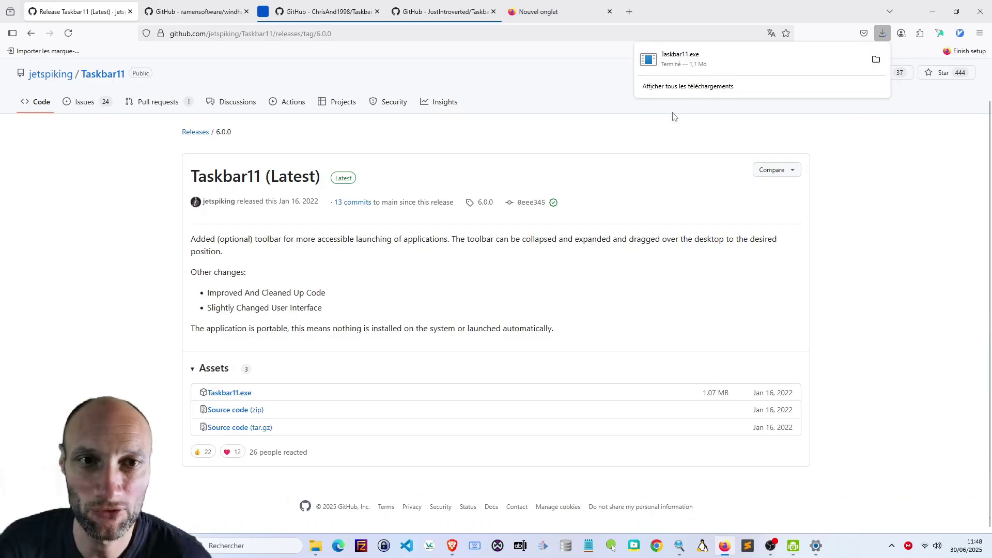
Step: Run the downloaded Taskbar11.exe with its window centred over the desktop, and open the Taskbar Position choices
click(692, 66)
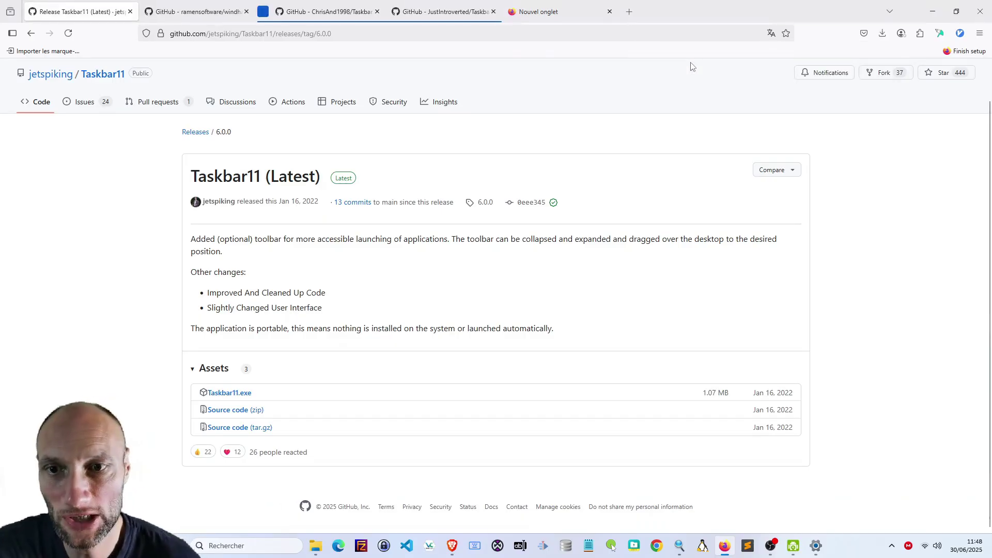
click(932, 11)
drag(284, 78, 535, 68)
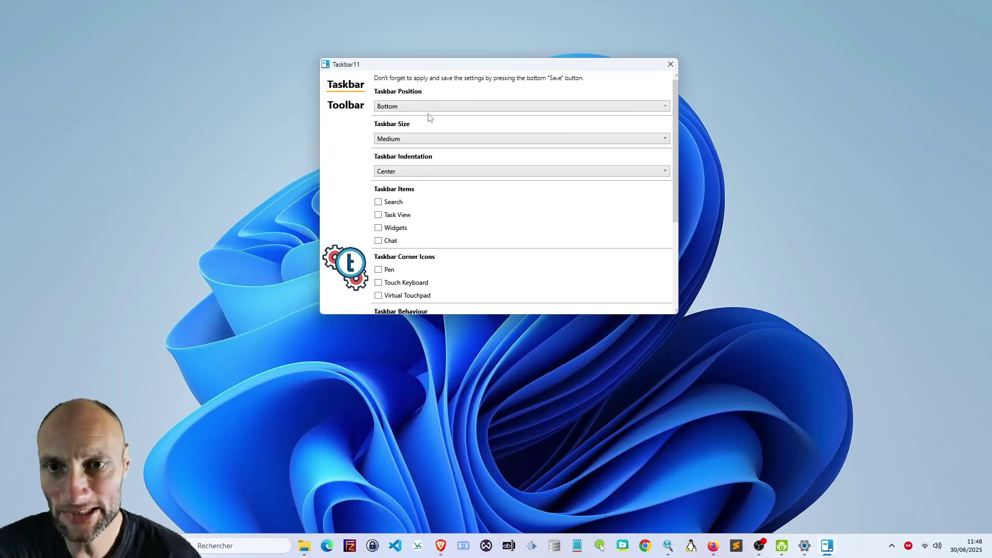
click(399, 107)
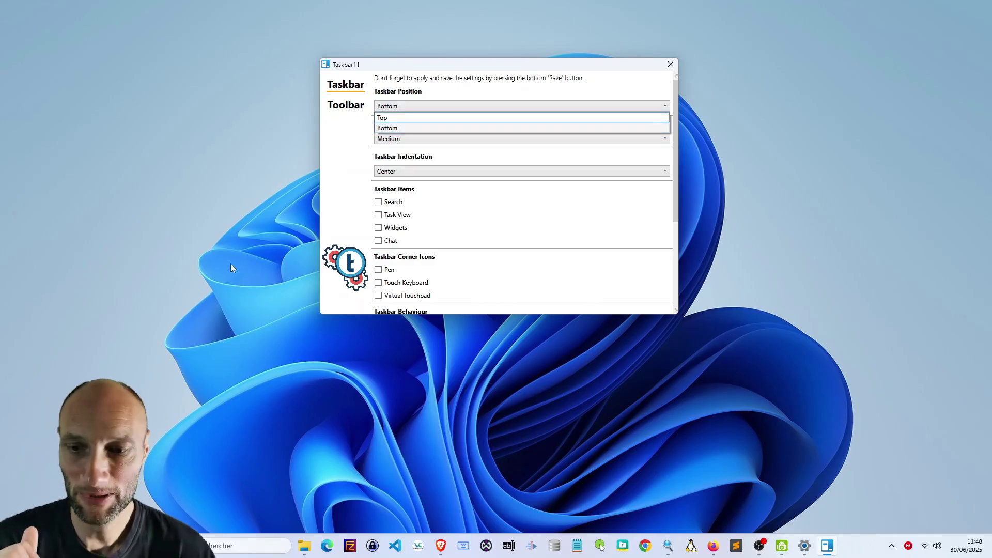
Step: Search Windows for regedit, open the Registry Editor and look inside HKEY_CURRENT_USER
click(240, 539)
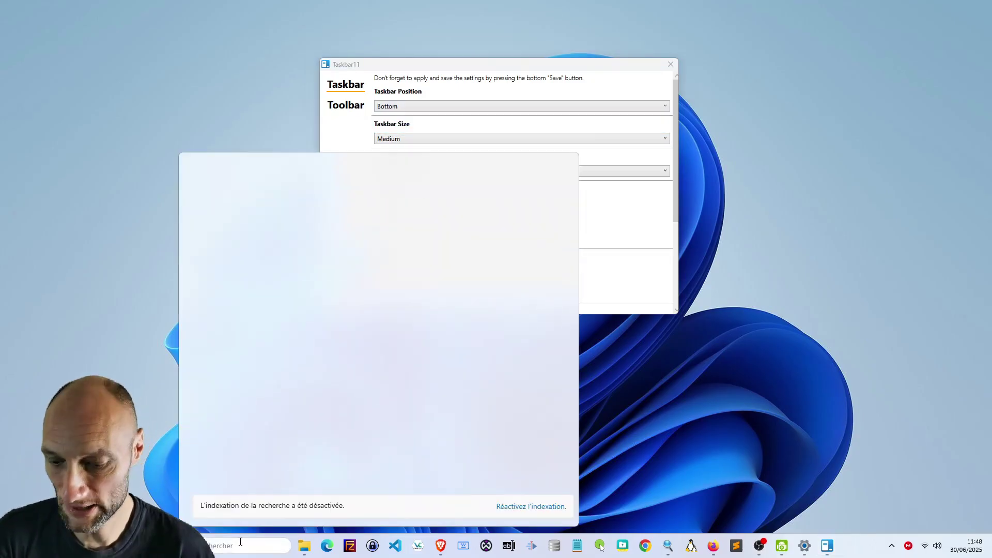
text(regedit)
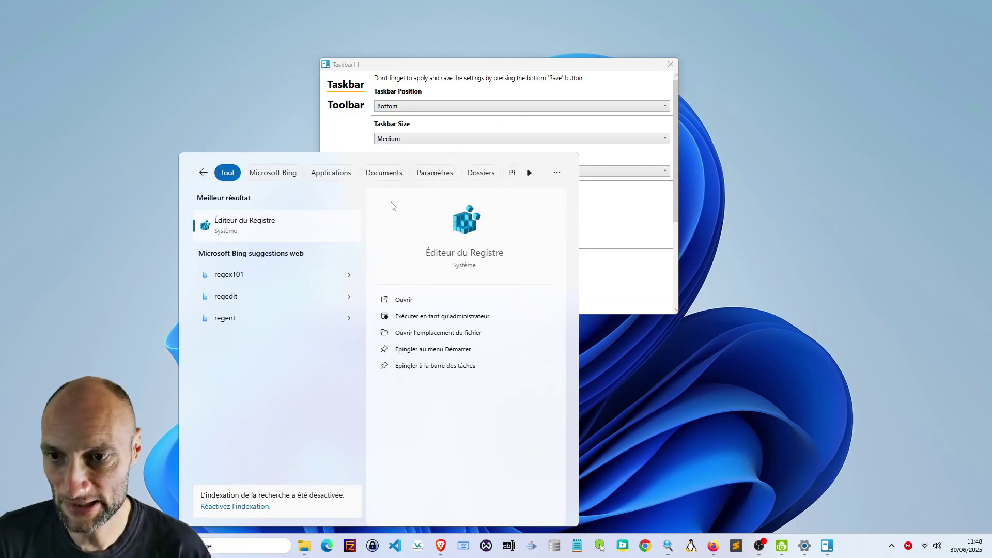
click(271, 227)
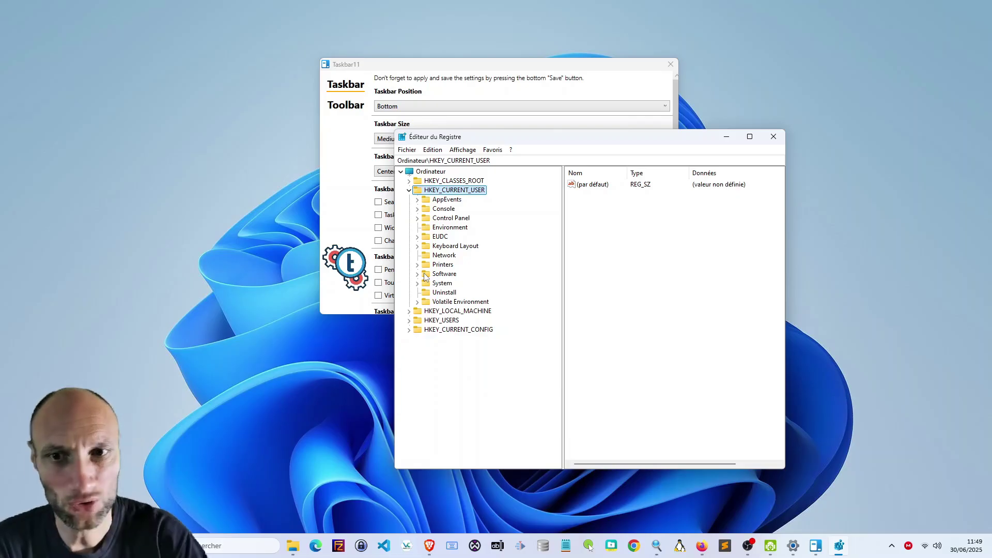
Step: Back in Taskbar11, keep Taskbar Size at Medium and set Taskbar Position to Top
click(335, 160)
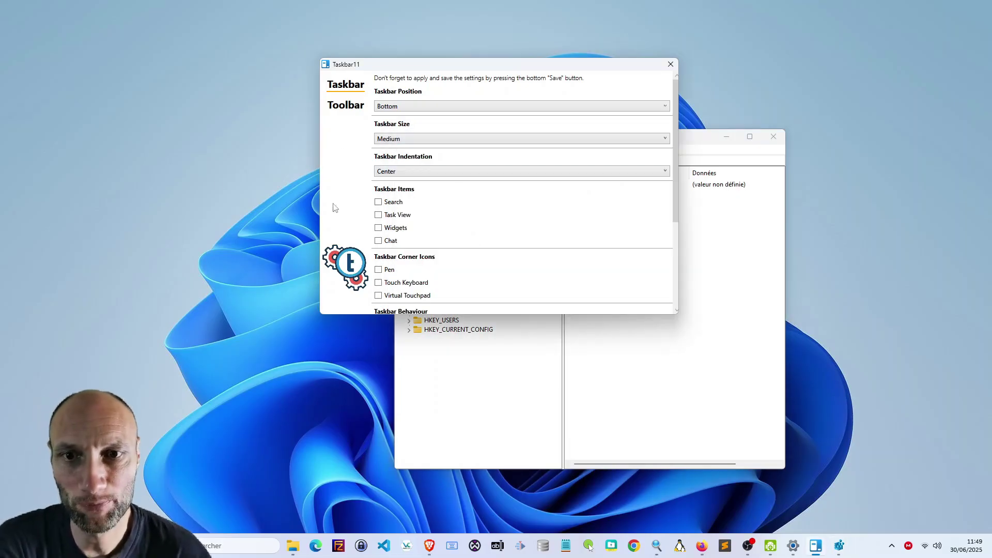
click(410, 139)
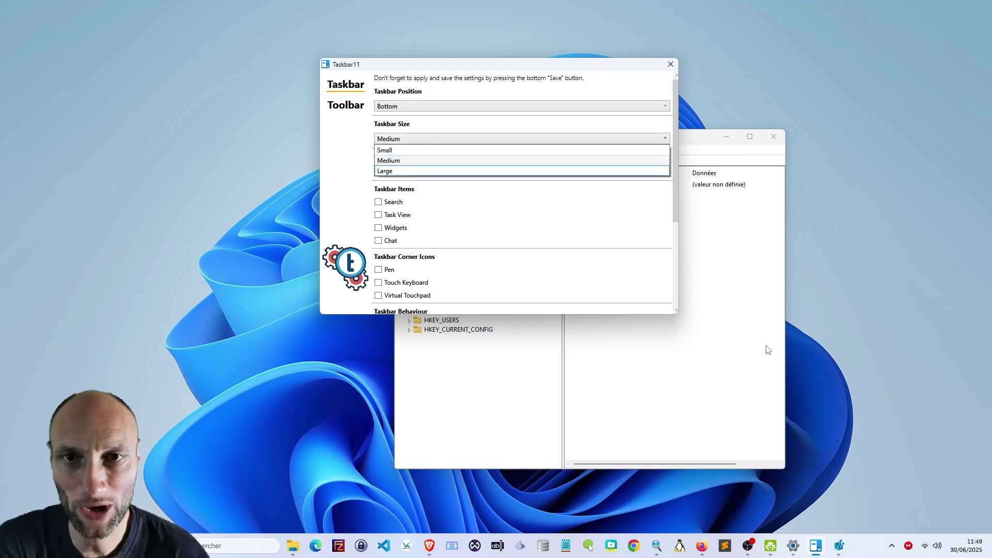
click(450, 165)
click(410, 109)
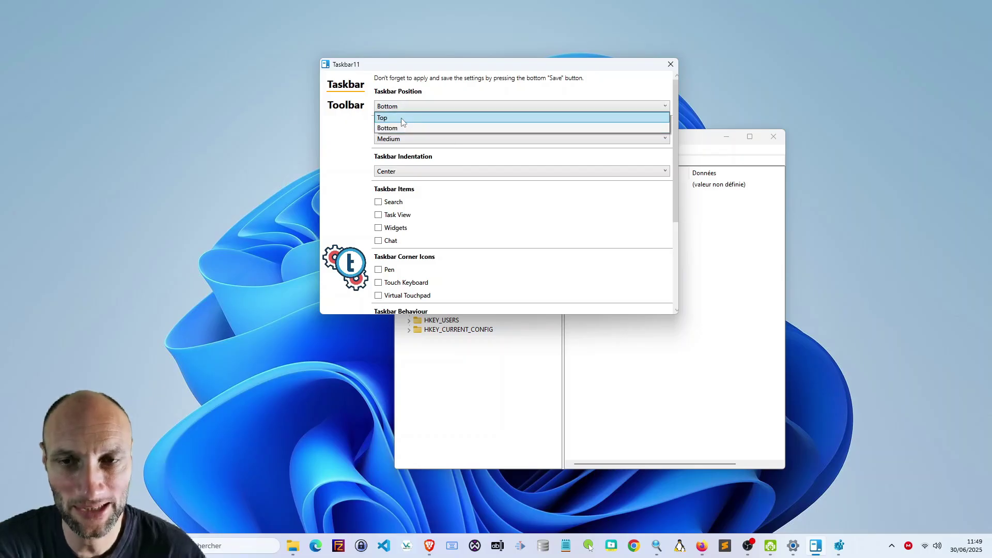
click(358, 136)
click(393, 107)
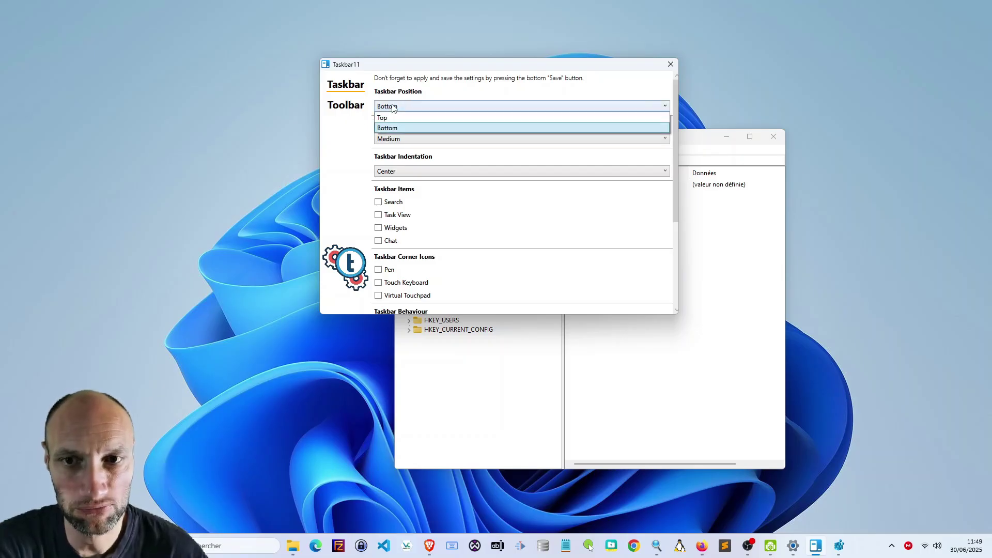
click(389, 118)
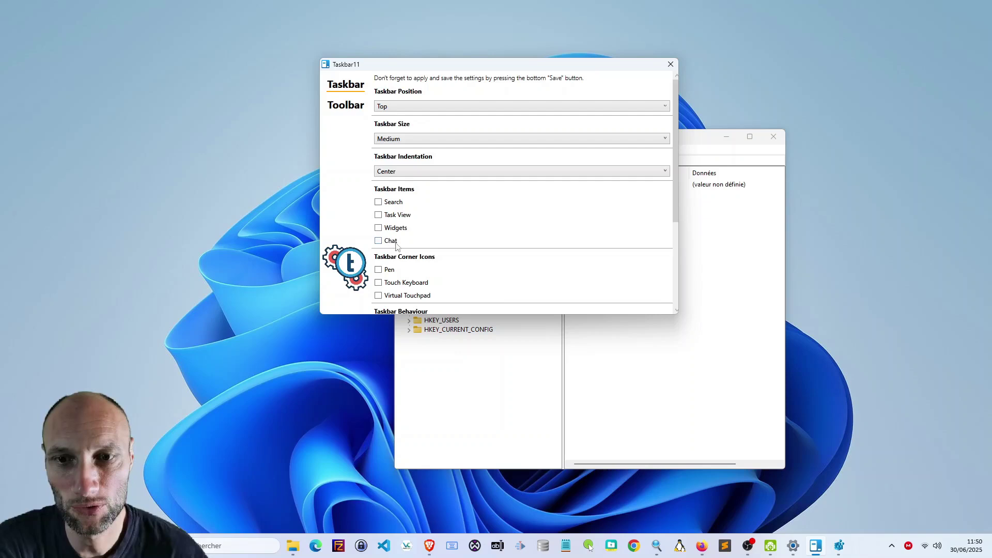
Step: Look over the remaining taskbar options and try the Enable Toolbar option on and off, returning to the Taskbar settings
drag(675, 182, 677, 278)
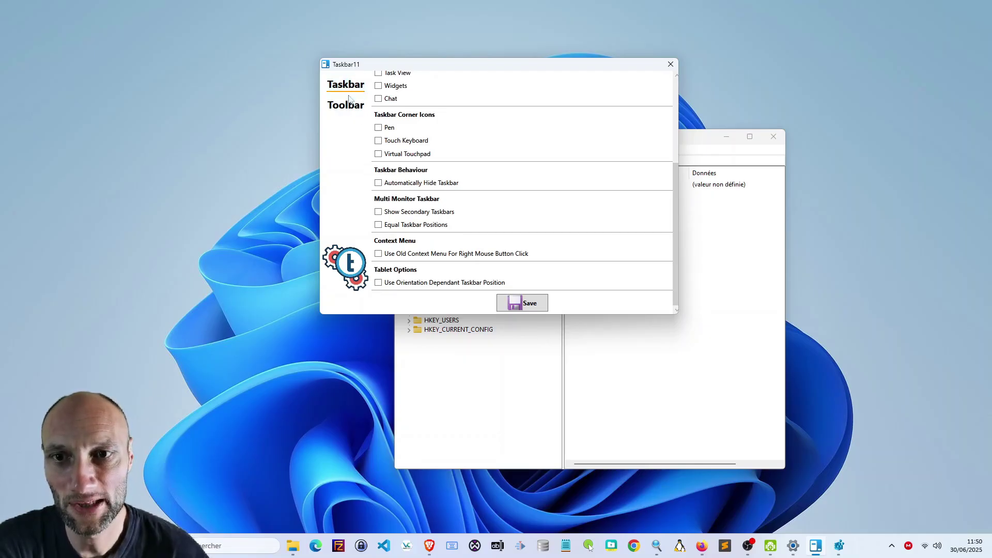
click(356, 111)
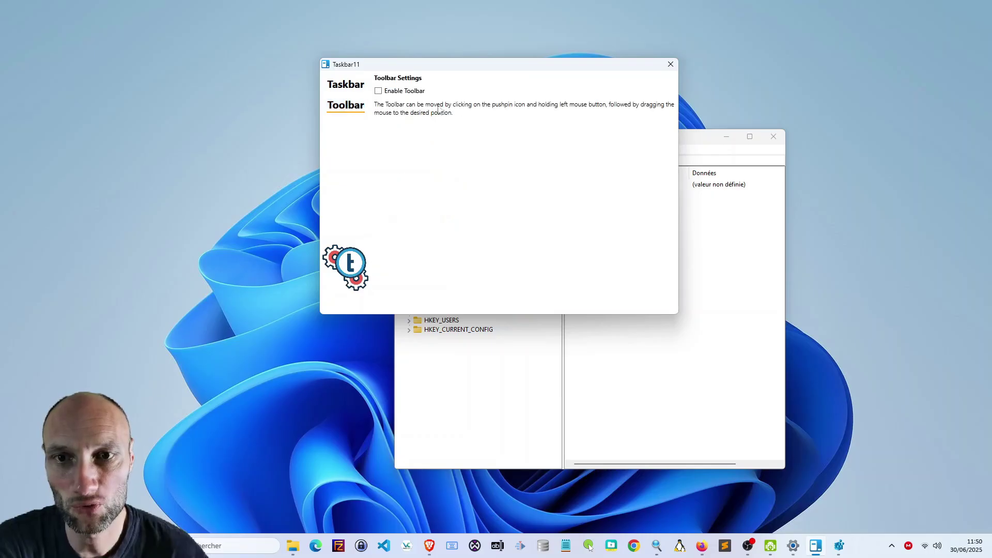
click(378, 92)
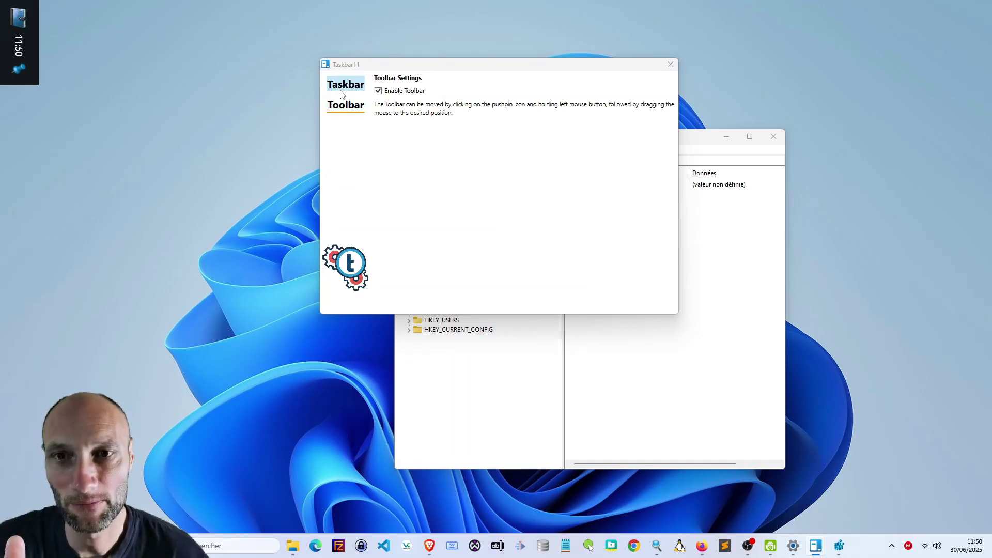
click(377, 93)
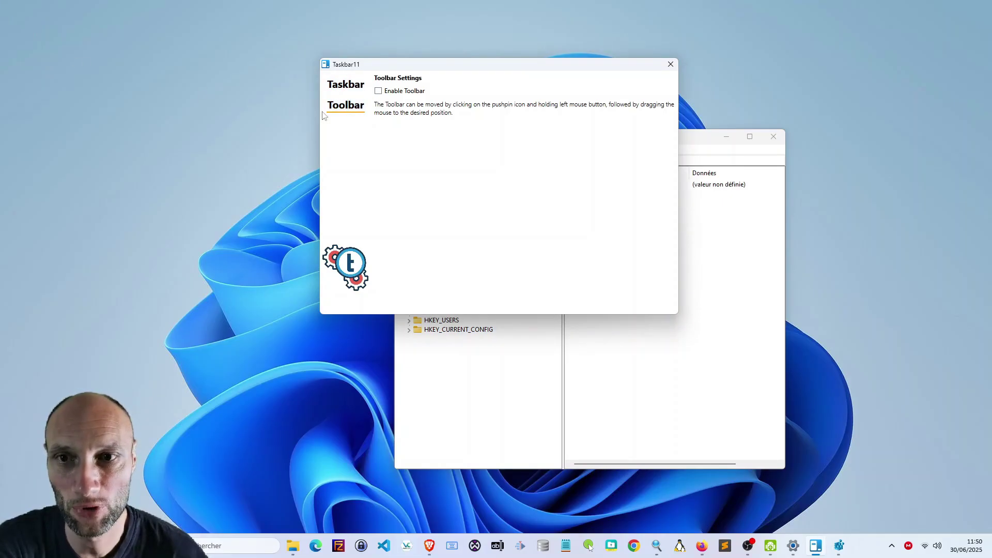
click(379, 91)
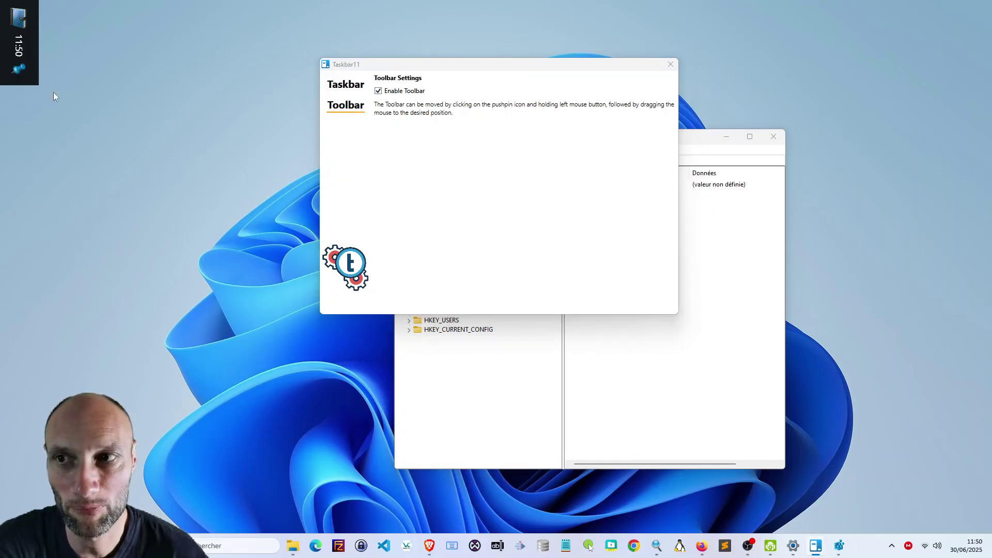
click(343, 86)
click(349, 107)
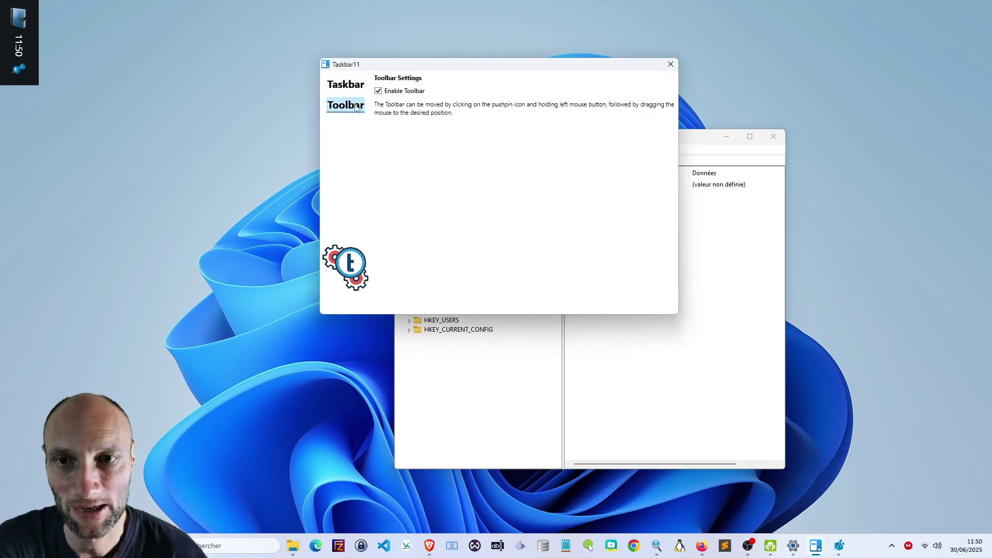
click(378, 91)
click(353, 89)
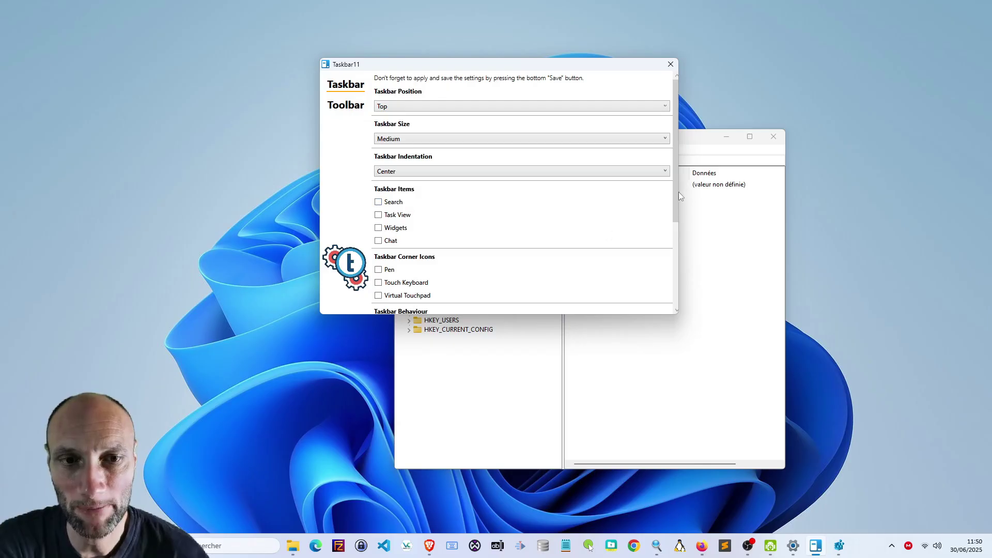
Step: Save the Taskbar11 settings with the taskbar at Top and the Search item left off
drag(677, 194, 590, 339)
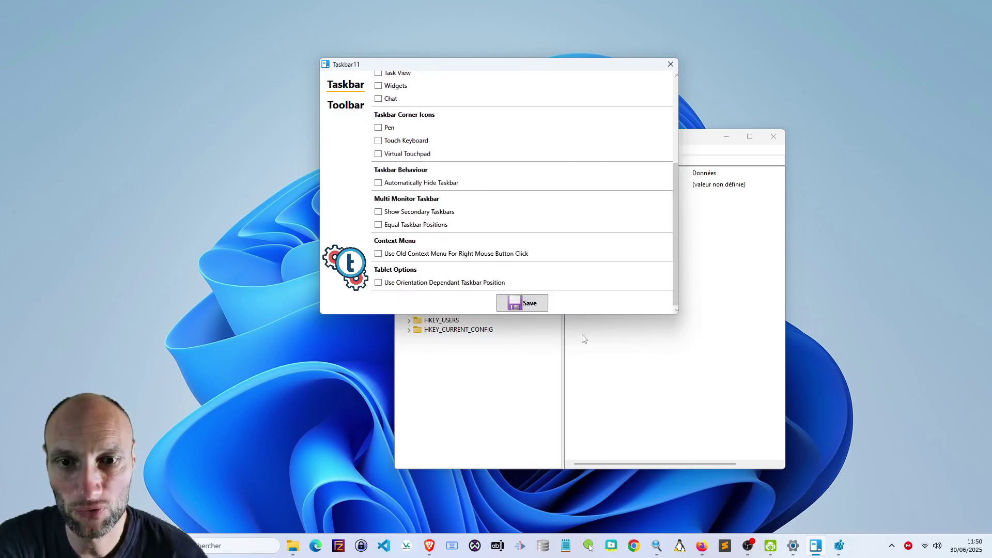
click(510, 299)
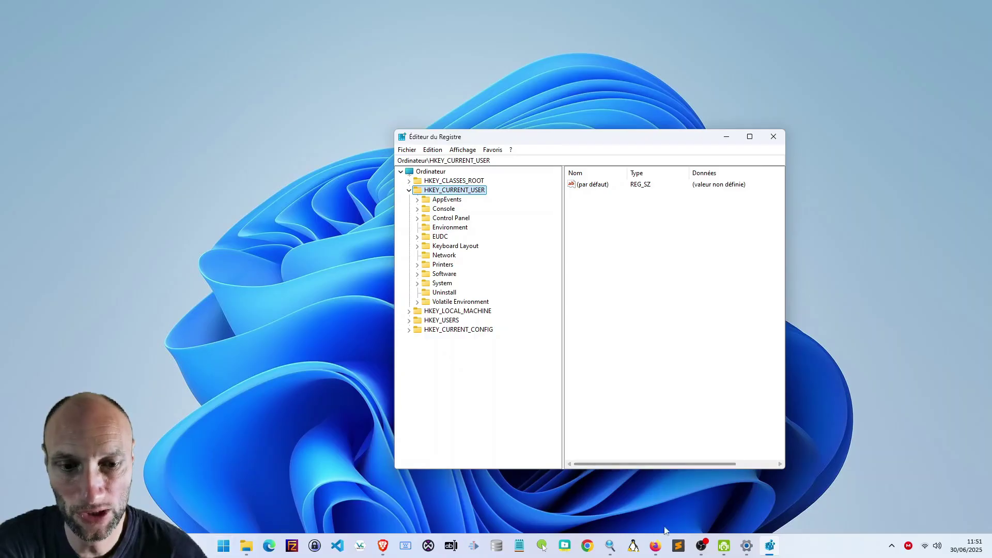
Step: Run Taskbar11.exe again from Firefox's recent downloads, enable the Search taskbar item and save the settings
click(655, 546)
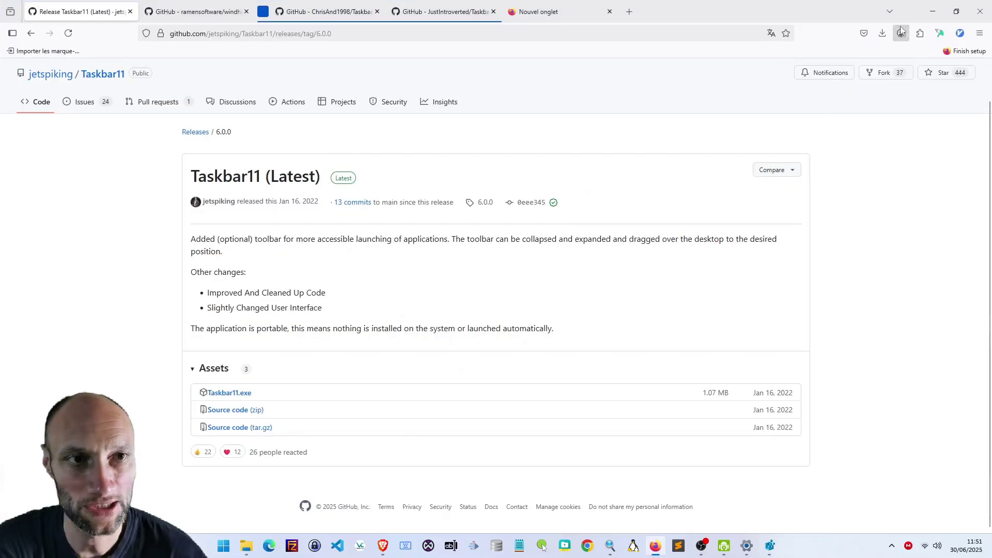
click(883, 33)
click(708, 68)
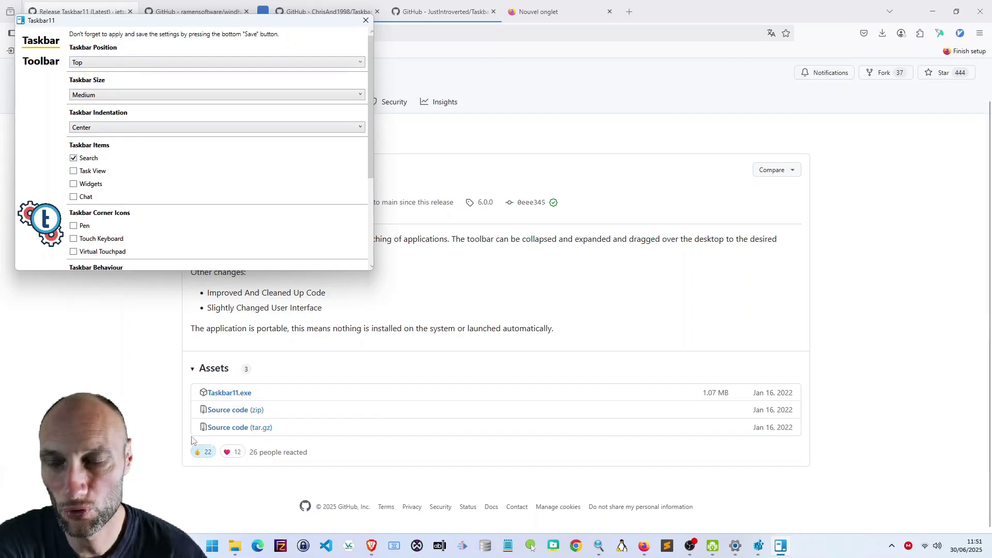
scroll(138, 232, down, 5)
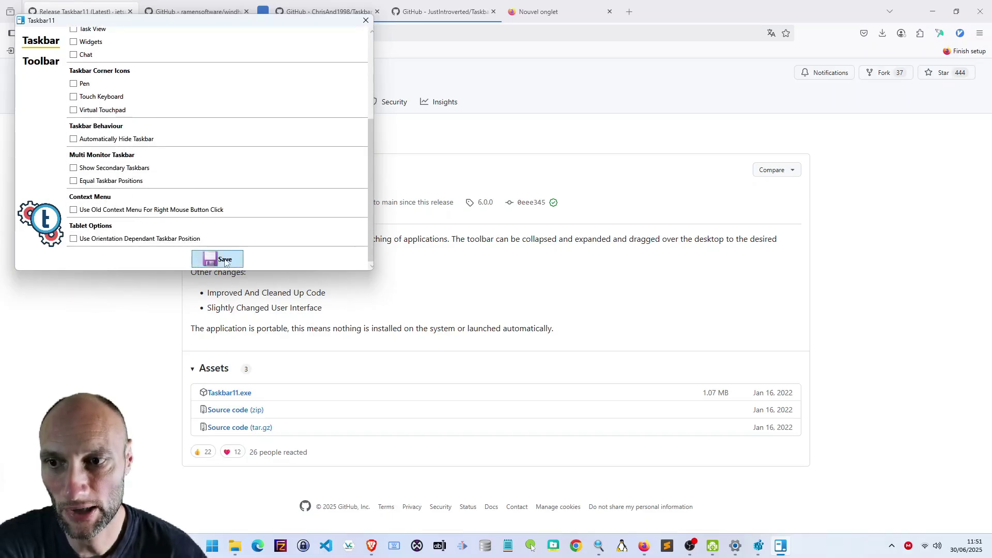
click(225, 261)
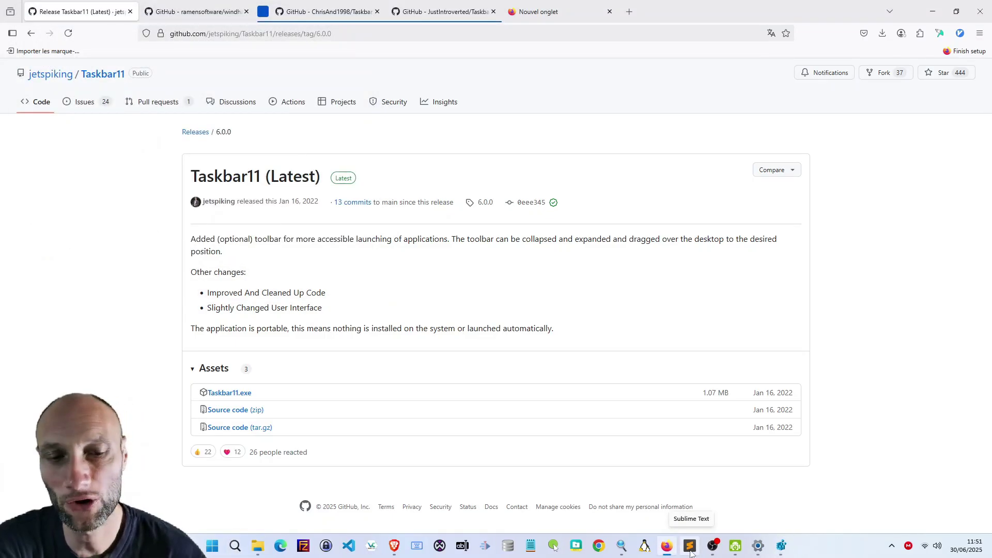
Step: In the Windows taskbar settings, set Rechercher to Zone de recherche, and return to the Taskbar11 release page in Firefox
click(758, 545)
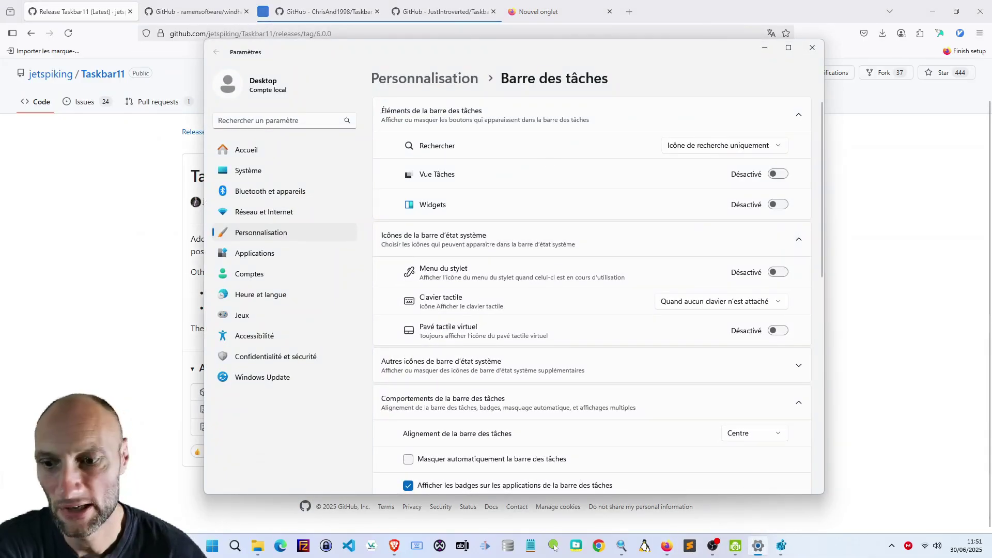
click(235, 547)
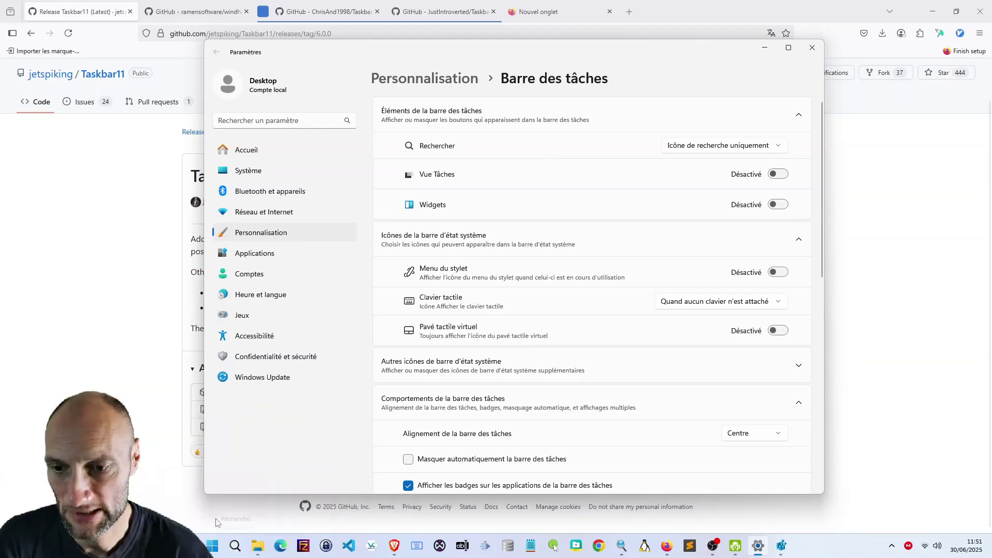
click(750, 150)
click(695, 184)
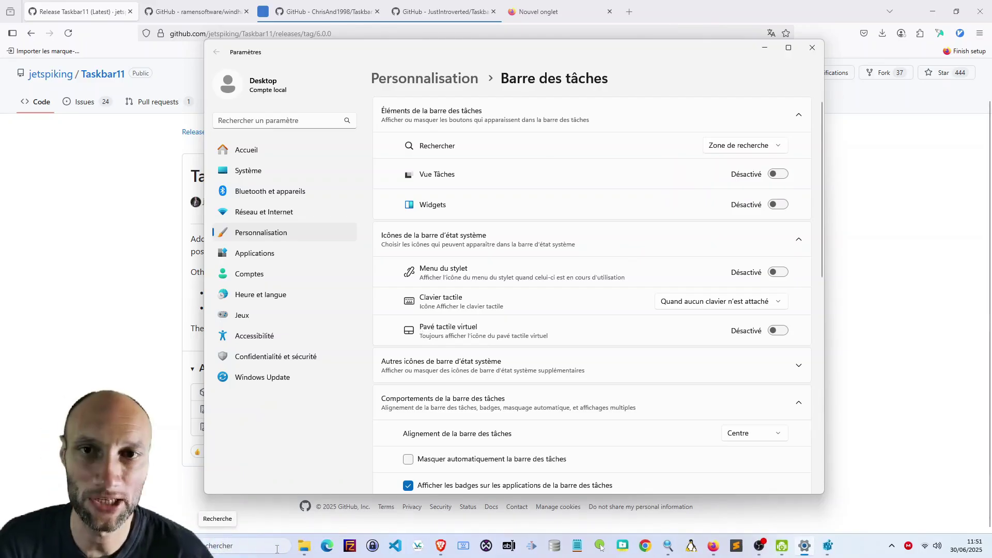
key(alt+Tab)
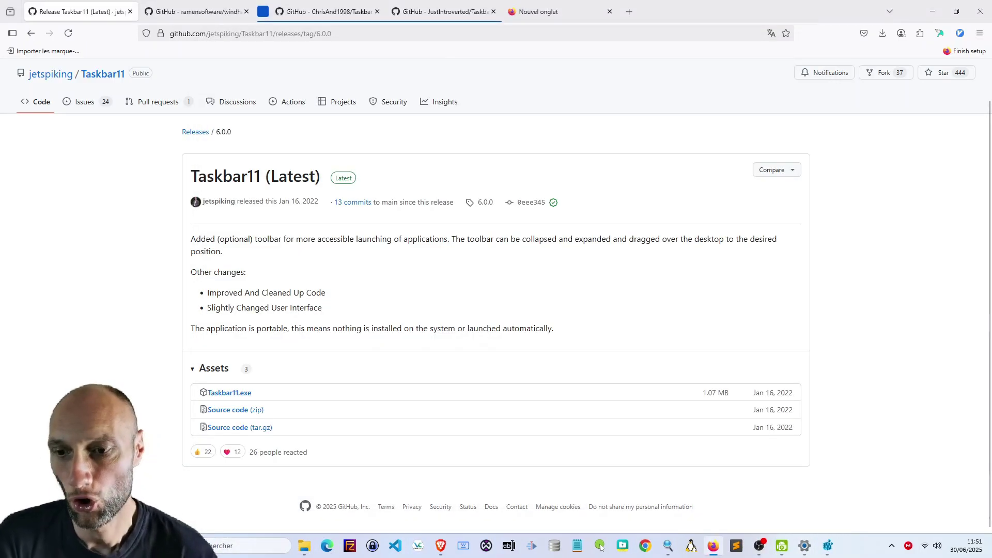